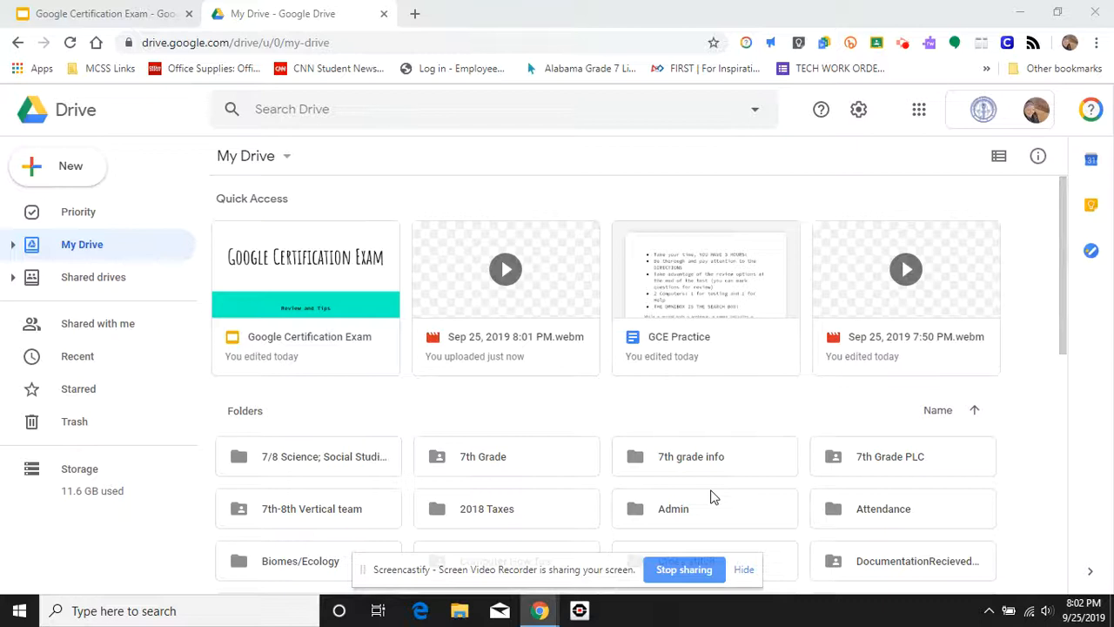
pyautogui.click(824, 44)
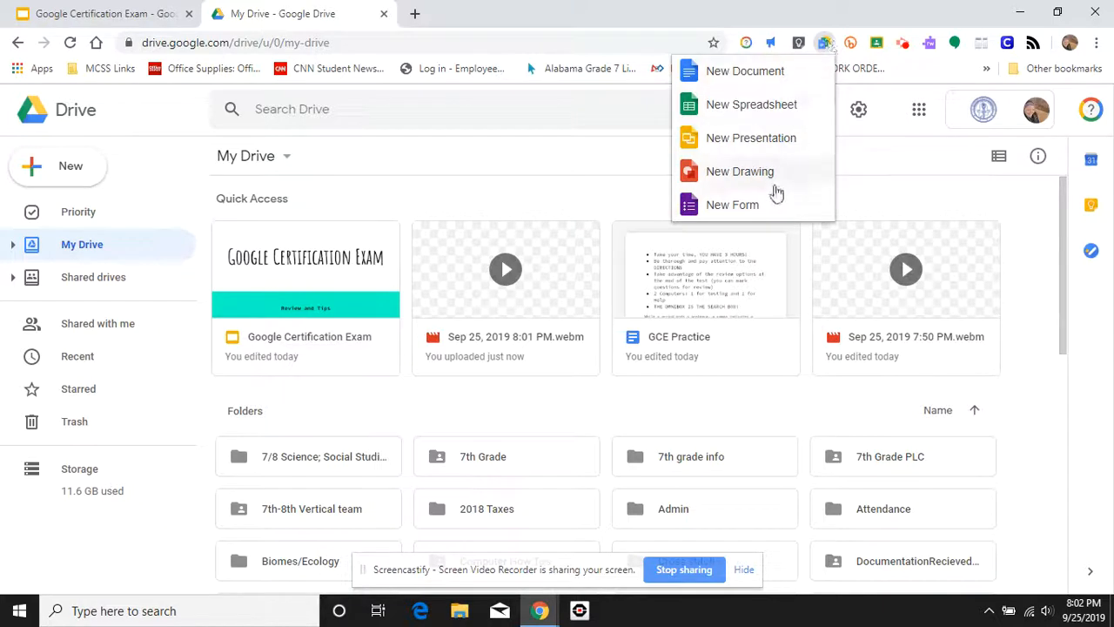
pyautogui.click(512, 196)
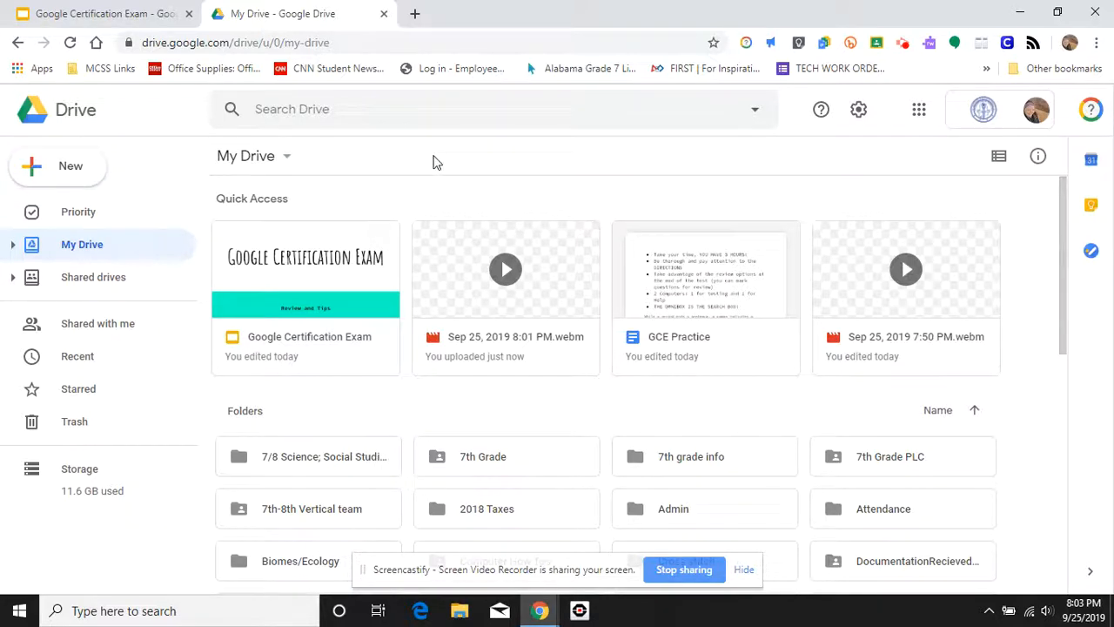
# - Create a new blank Google Form from My Drive
pyautogui.click(64, 170)
pyautogui.moveTo(232, 355)
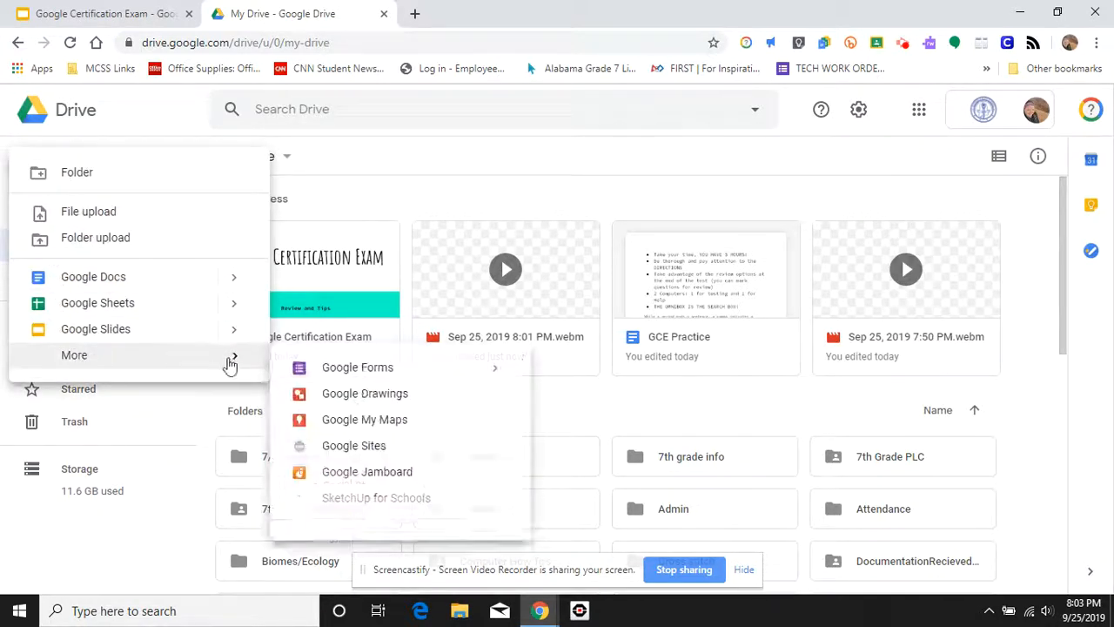
pyautogui.click(494, 370)
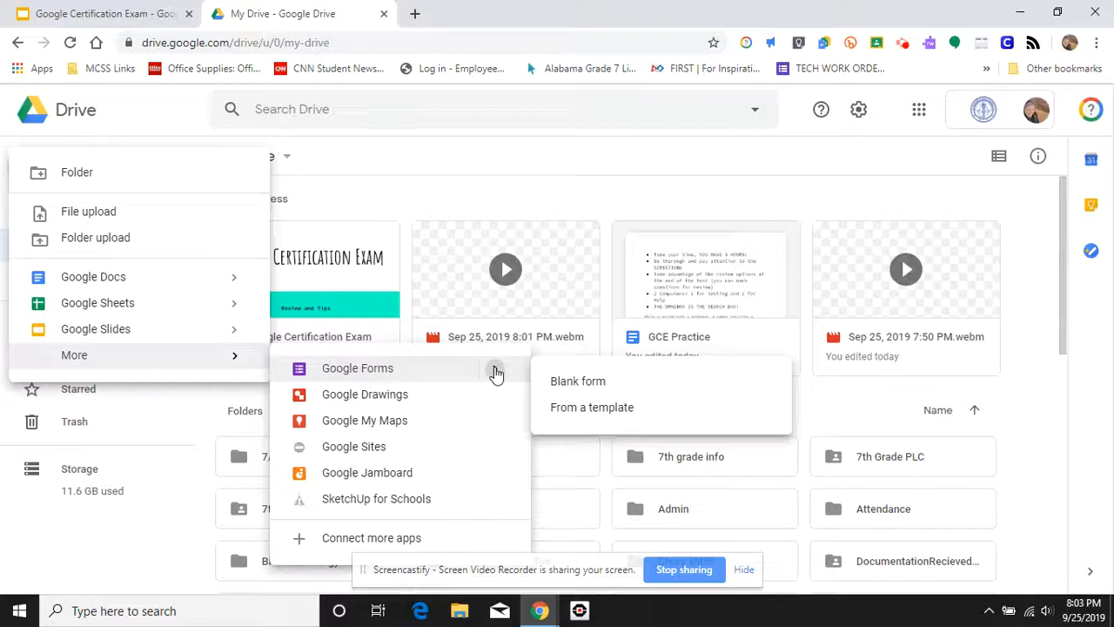
pyautogui.click(598, 390)
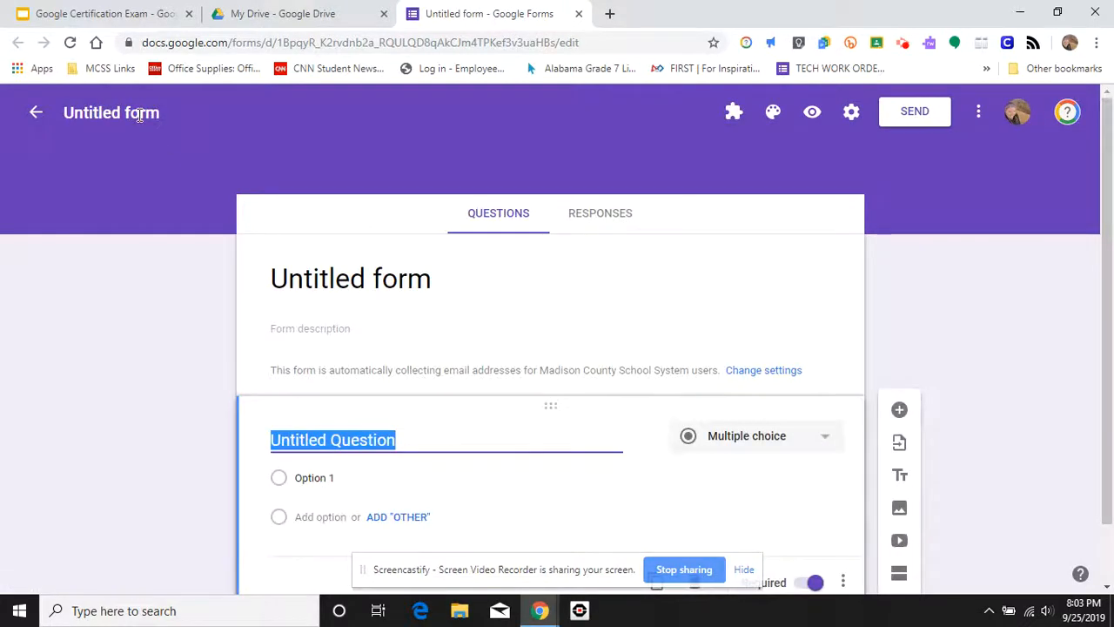
# - Name the form "GCE Practice", use the same title in its header, and add the description "just for practice"
pyautogui.click(139, 116)
pyautogui.write('GC')
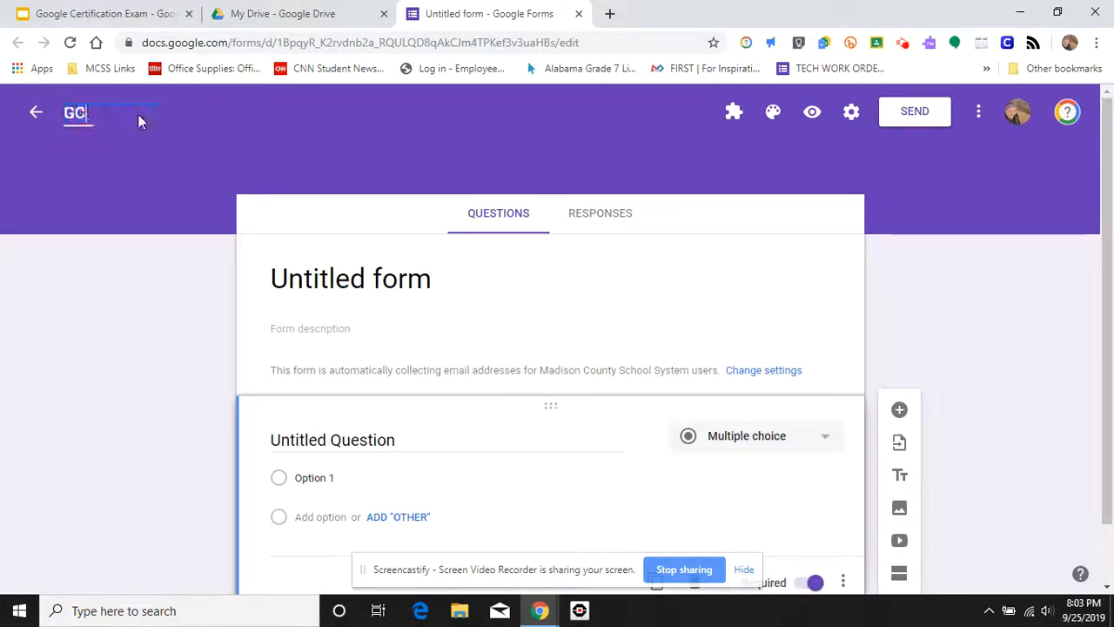
pyautogui.write('E Practice')
pyautogui.click(439, 308)
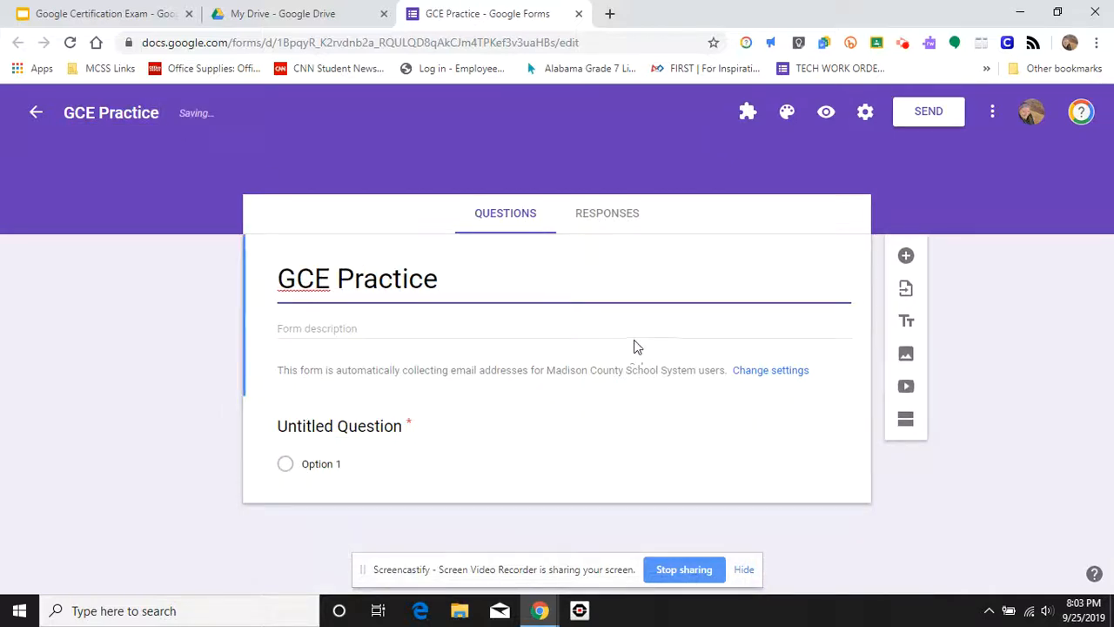
pyautogui.click(596, 330)
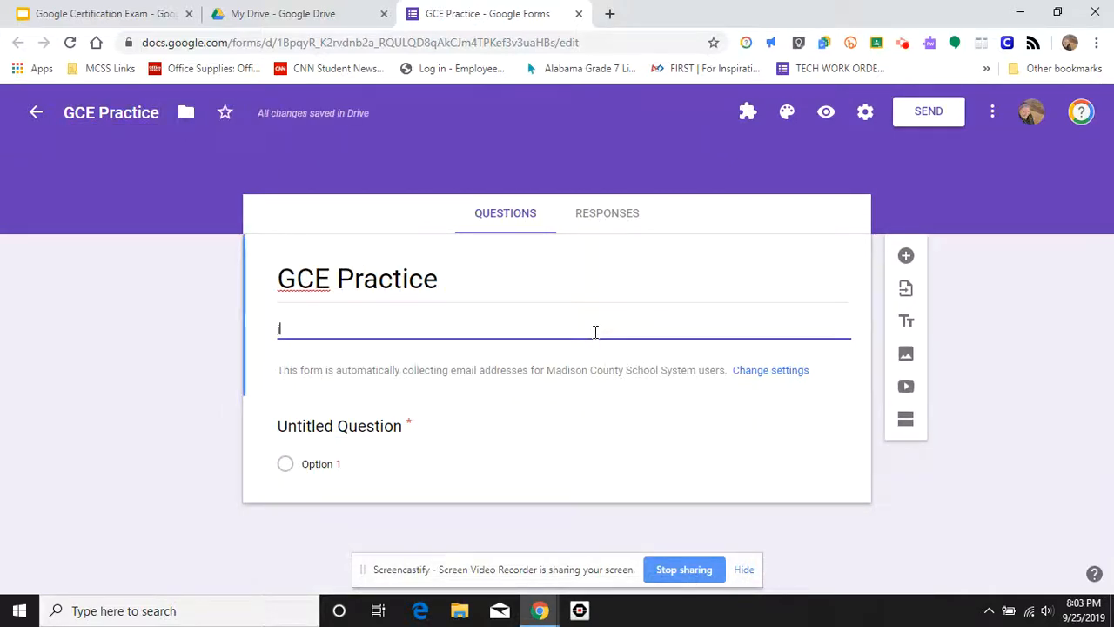
pyautogui.write('just for practice')
# - Replace the untitled question's text with "What is your fave color?"
pyautogui.click(398, 427)
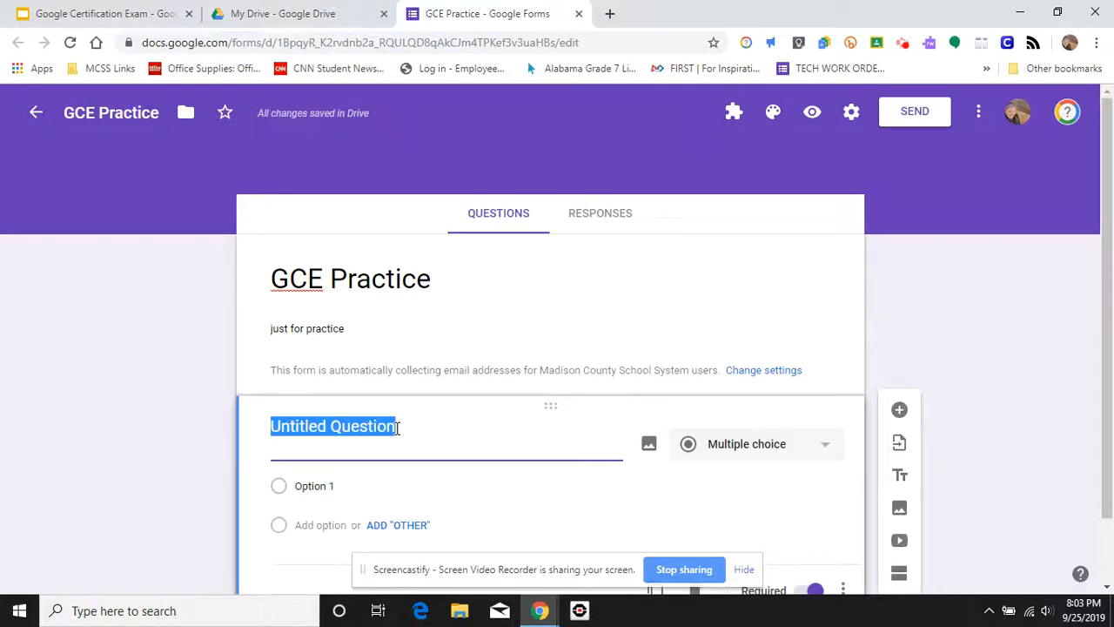
pyautogui.write('What is')
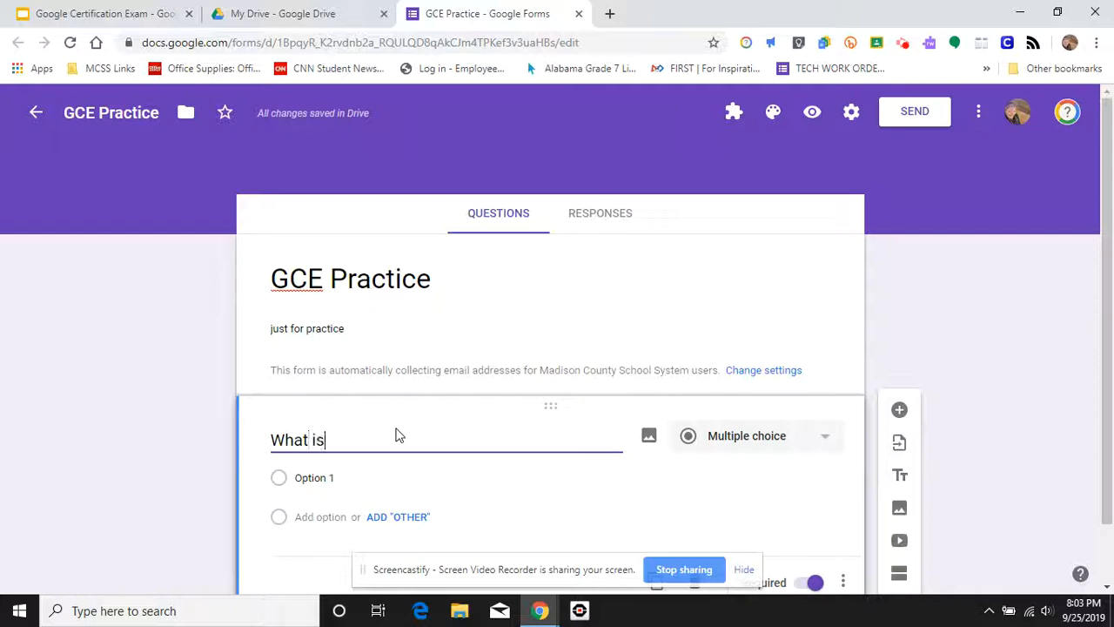
pyautogui.write(' your fave')
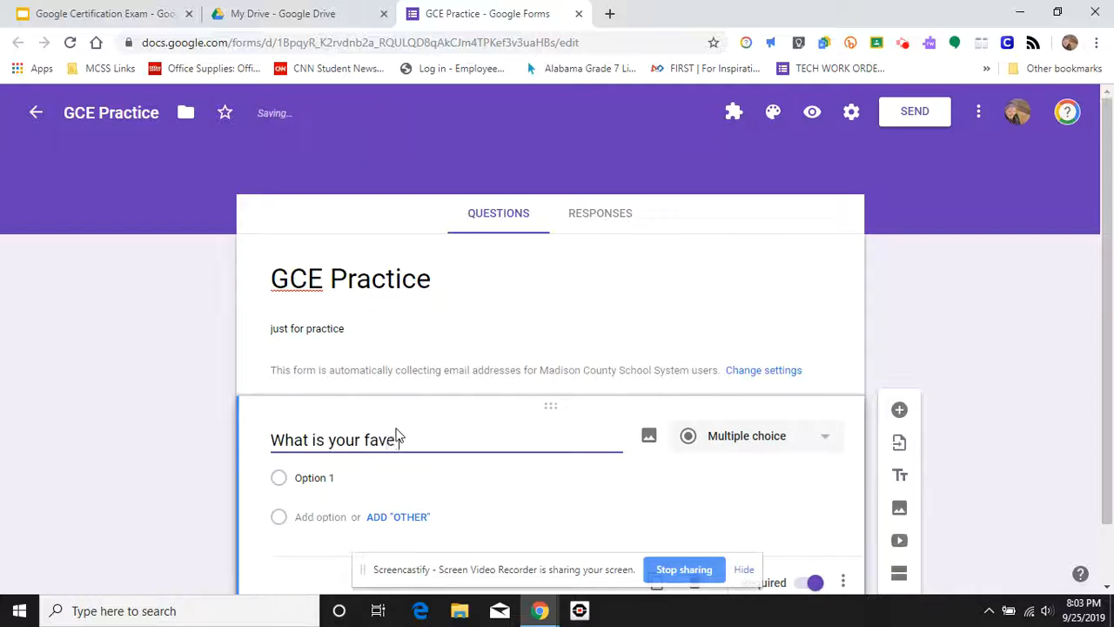
pyautogui.write(' color?')
pyautogui.scroll(-1, 701, 494)
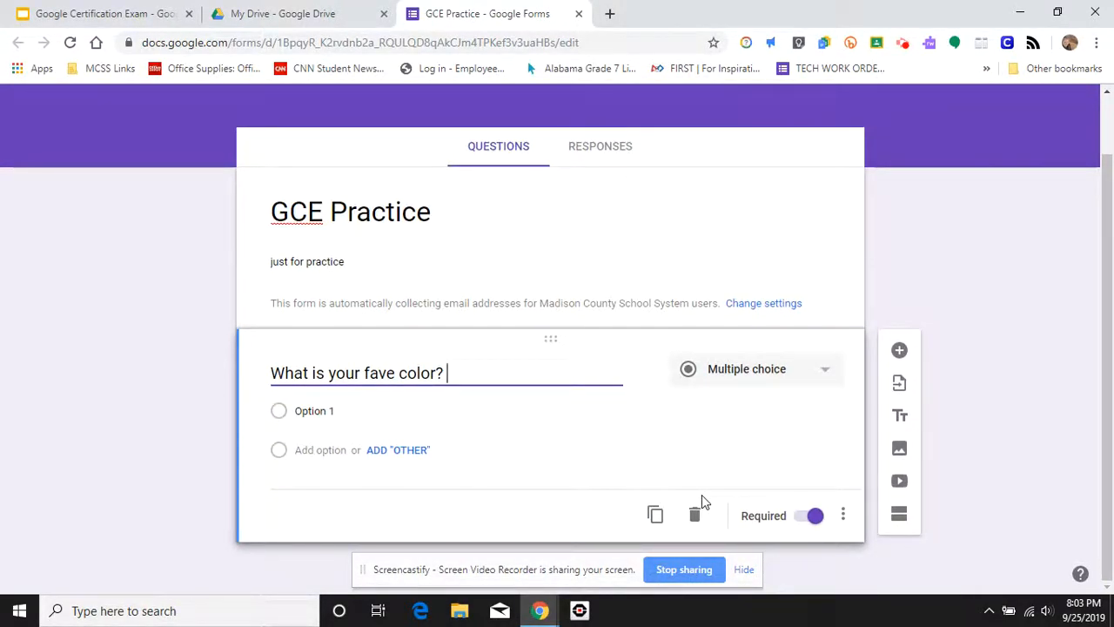
pyautogui.click(827, 378)
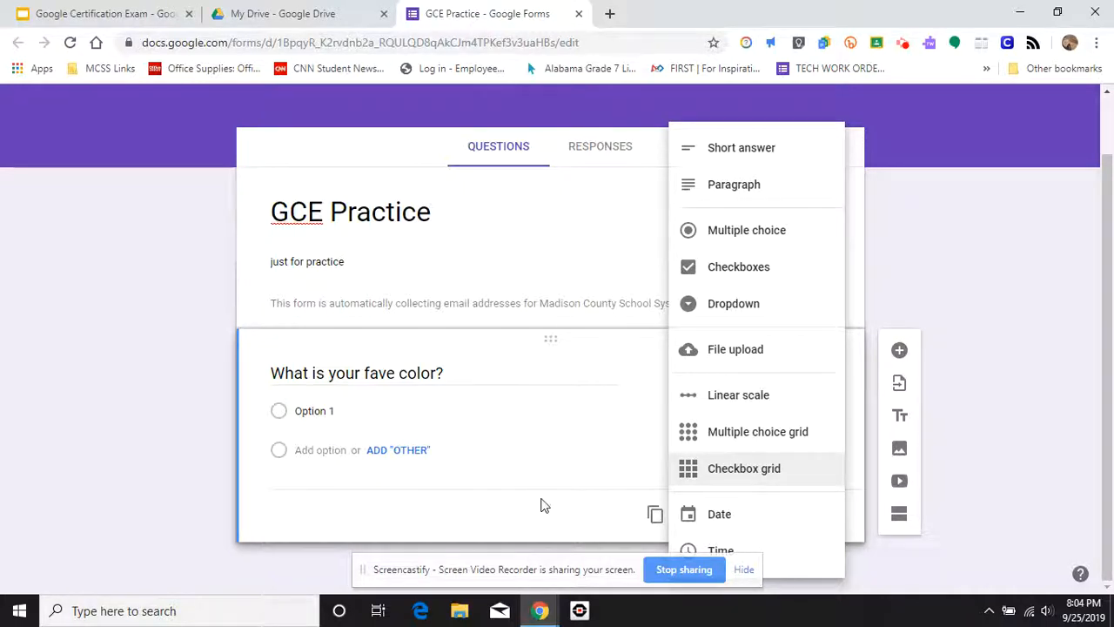
pyautogui.click(590, 511)
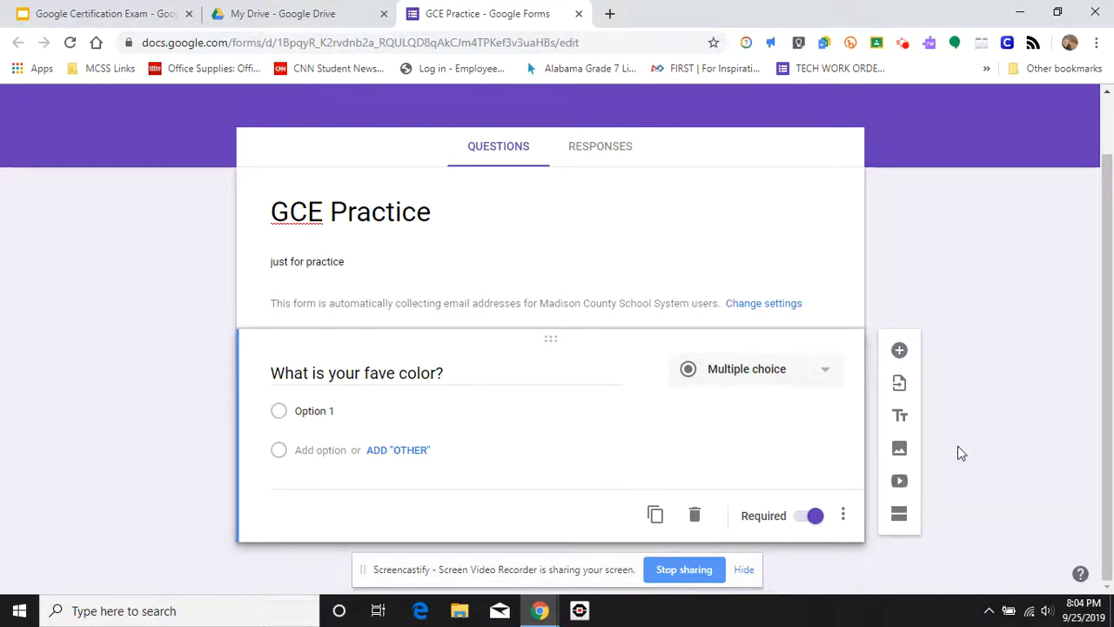
# - Add a title and description block below the question, titled "Use the image below to answer the following questions."
pyautogui.click(903, 423)
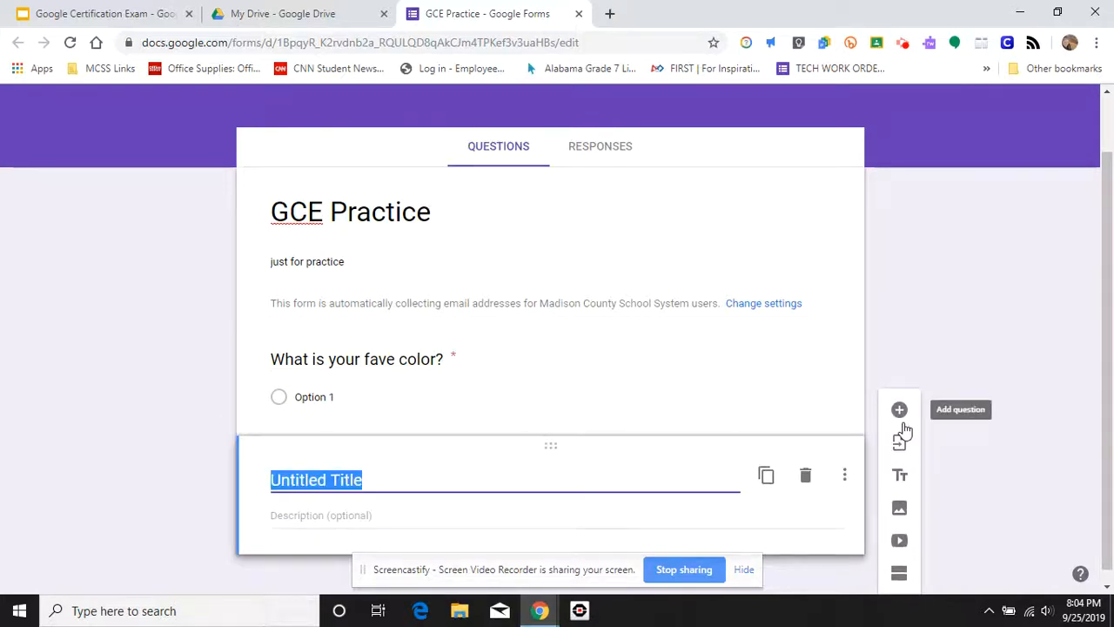
pyautogui.write('Use the ')
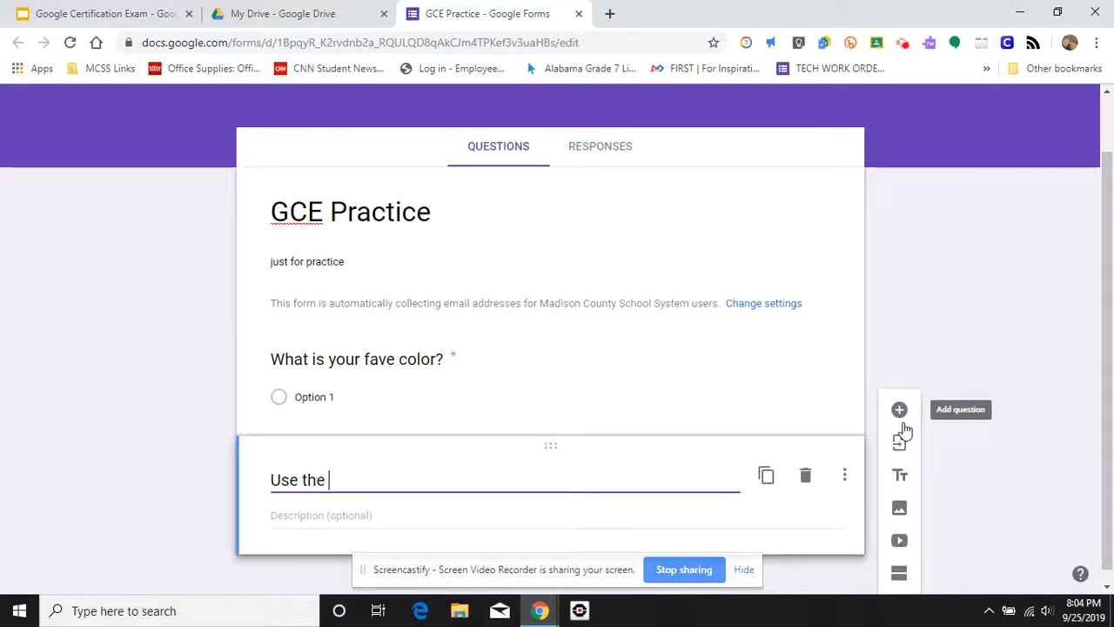
pyautogui.write('image ab')
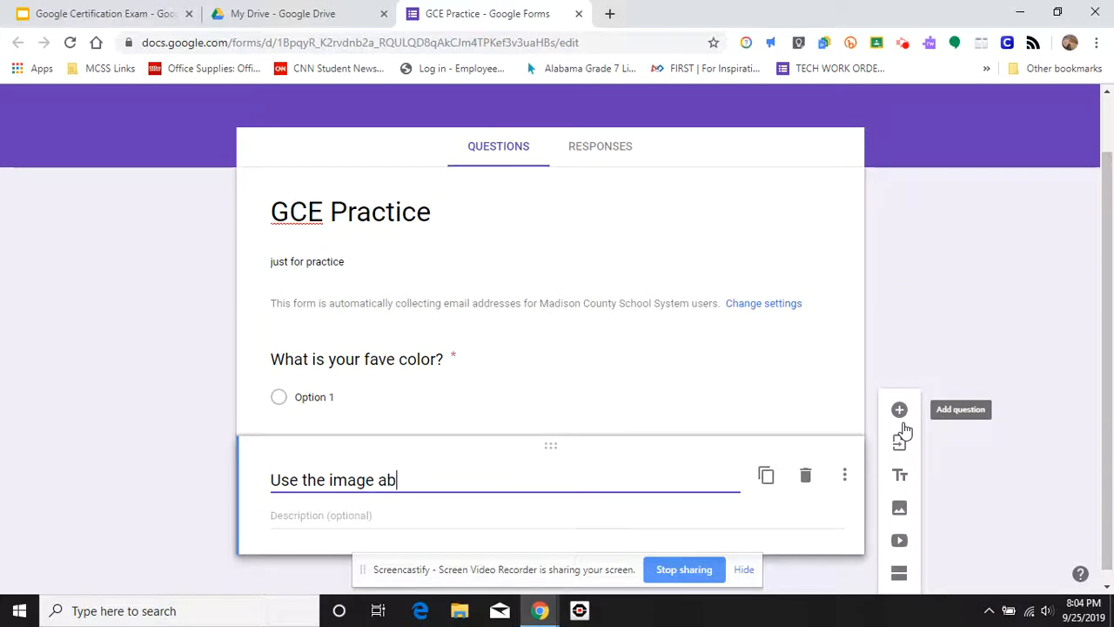
pyautogui.press('BackSpace')
pyautogui.press('BackSpace')
pyautogui.write('below to answer the following')
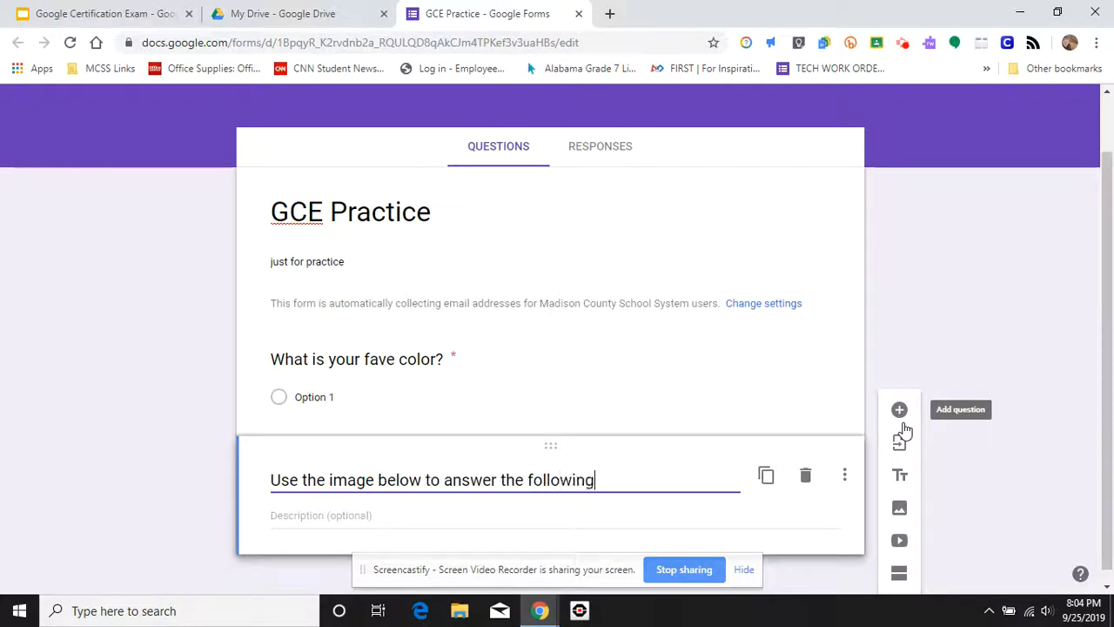
pyautogui.write(' questions.')
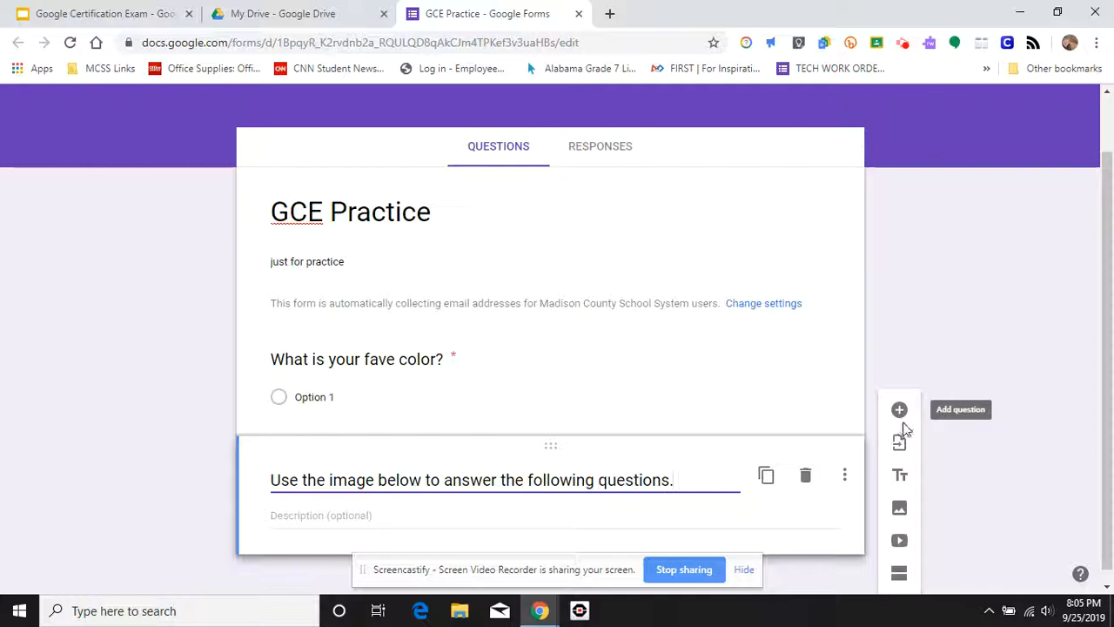
# - Start inserting an image below the title block and search Google images for "numbers"
pyautogui.click(900, 510)
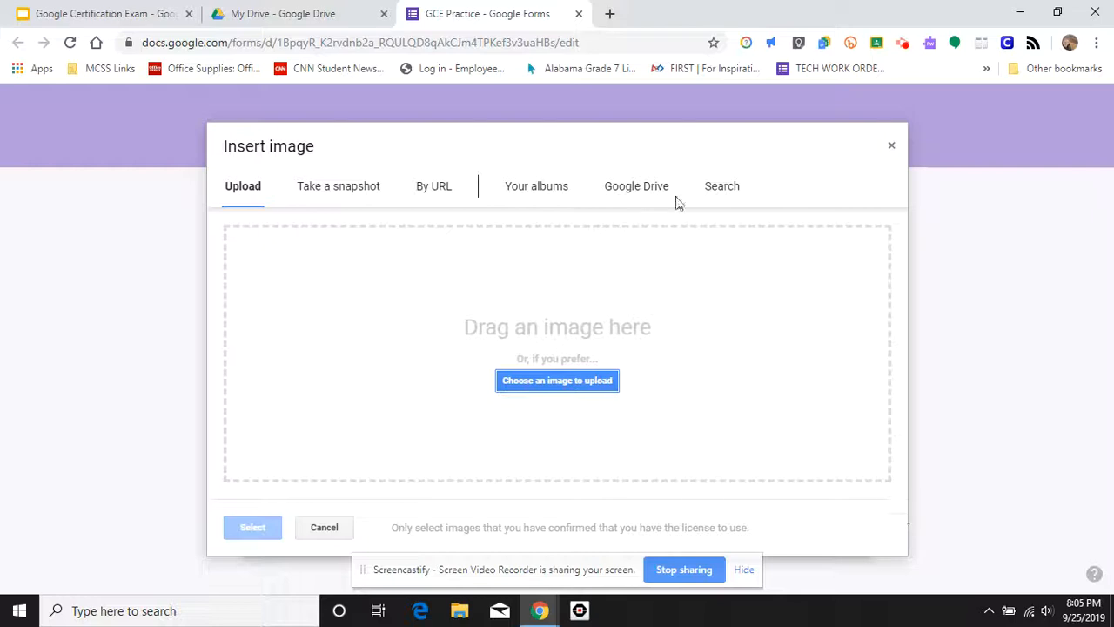
pyautogui.click(723, 186)
pyautogui.write('nubmers')
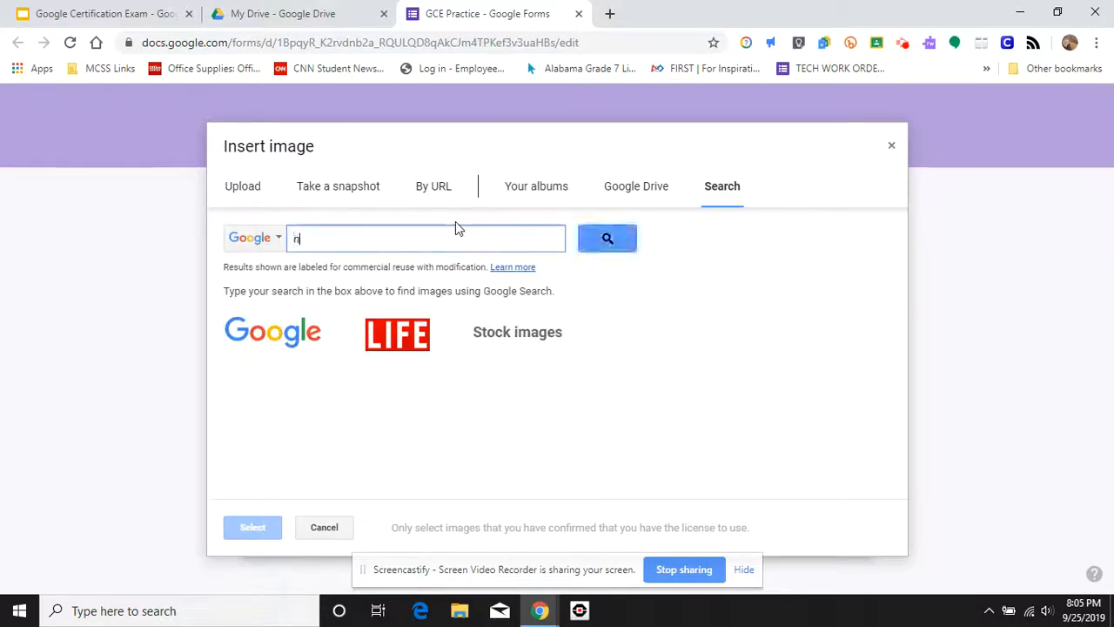
pyautogui.click(605, 248)
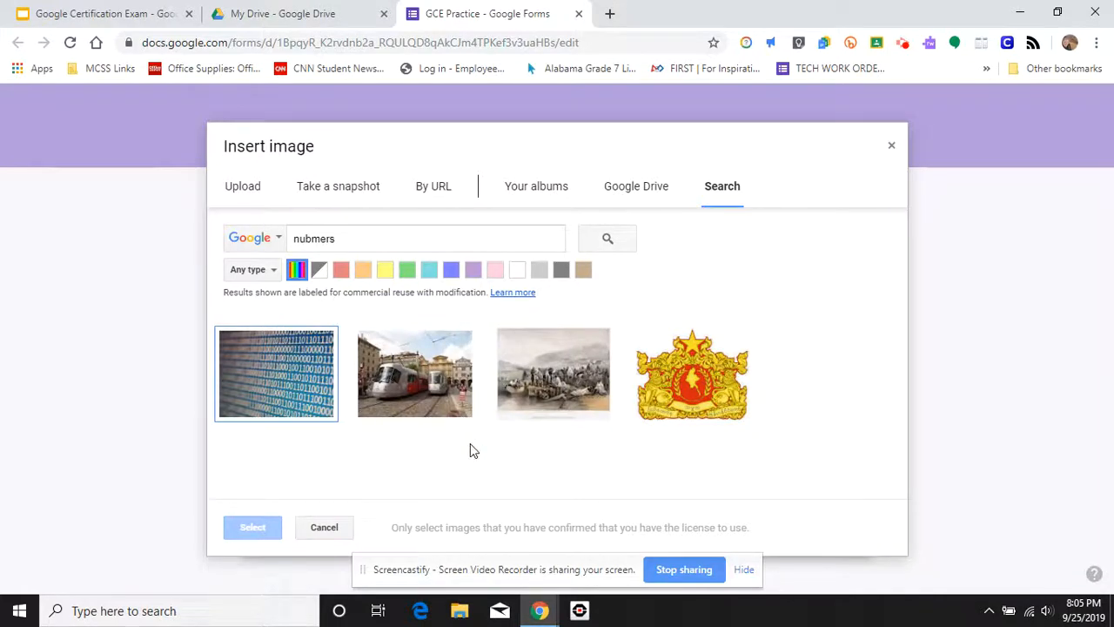
pyautogui.click(361, 237)
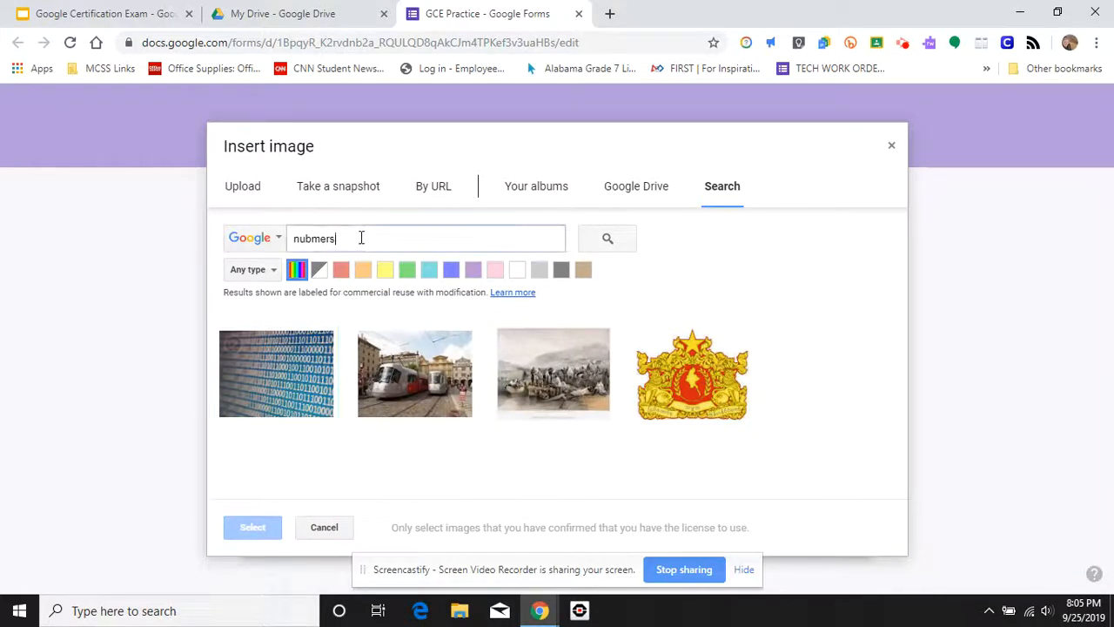
pyautogui.press('BackSpace')
pyautogui.press('BackSpace')
pyautogui.press('BackSpace')
pyautogui.press('BackSpace')
pyautogui.press('BackSpace')
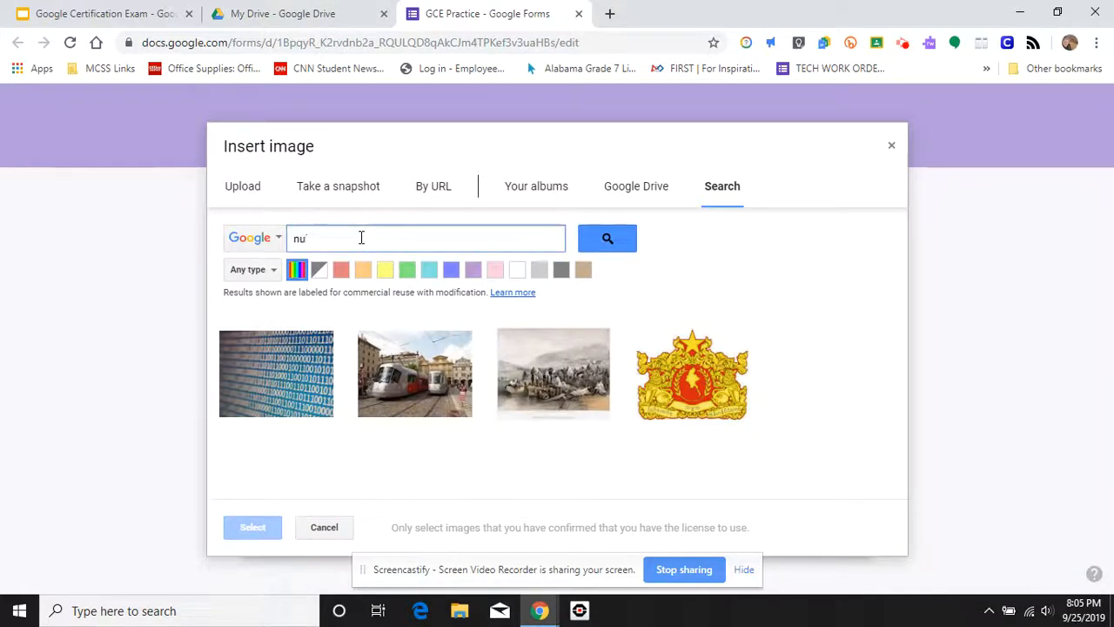
pyautogui.write('mbers')
pyautogui.press('Return')
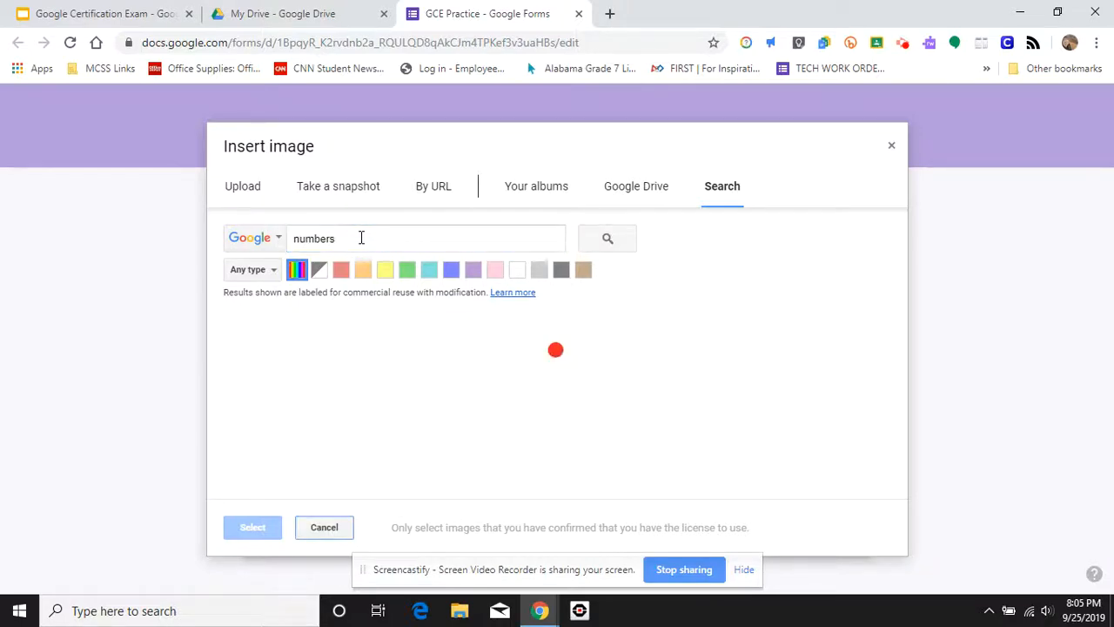
# - Insert the first search result, the colourful digits 1 to 9, and title the image "Numbers"
pyautogui.click(246, 370)
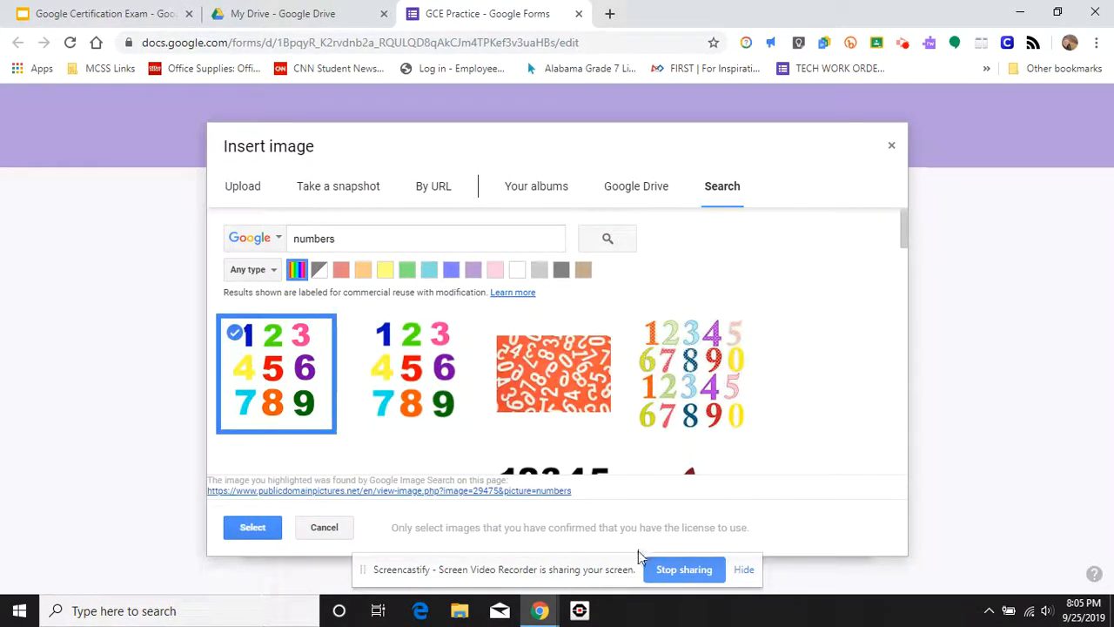
pyautogui.click(255, 527)
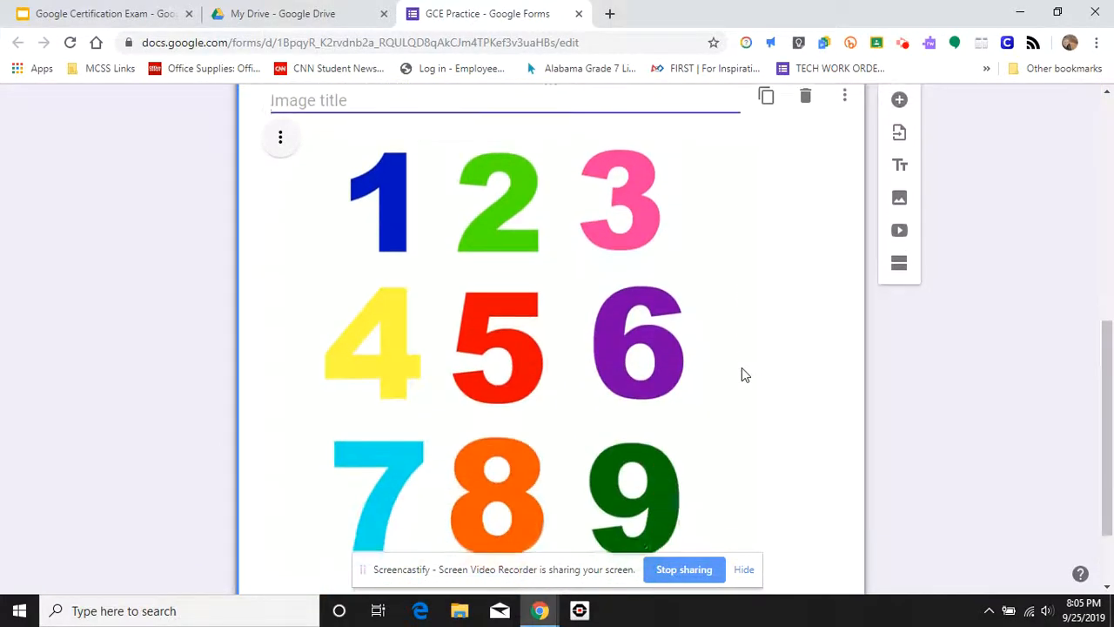
pyautogui.write('Nu')
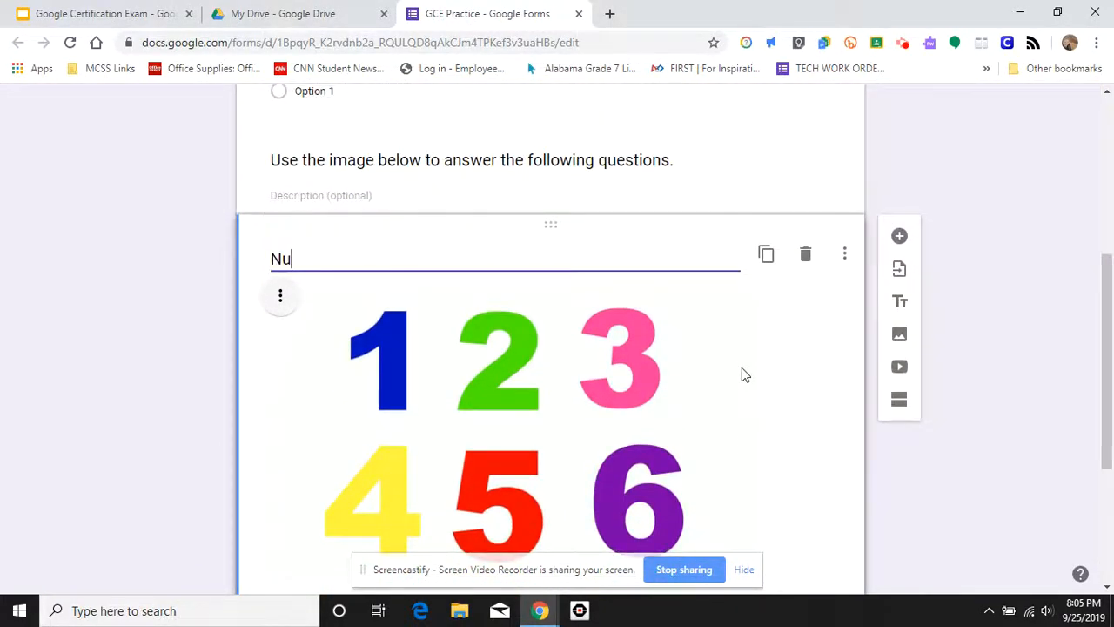
pyautogui.write('mbers')
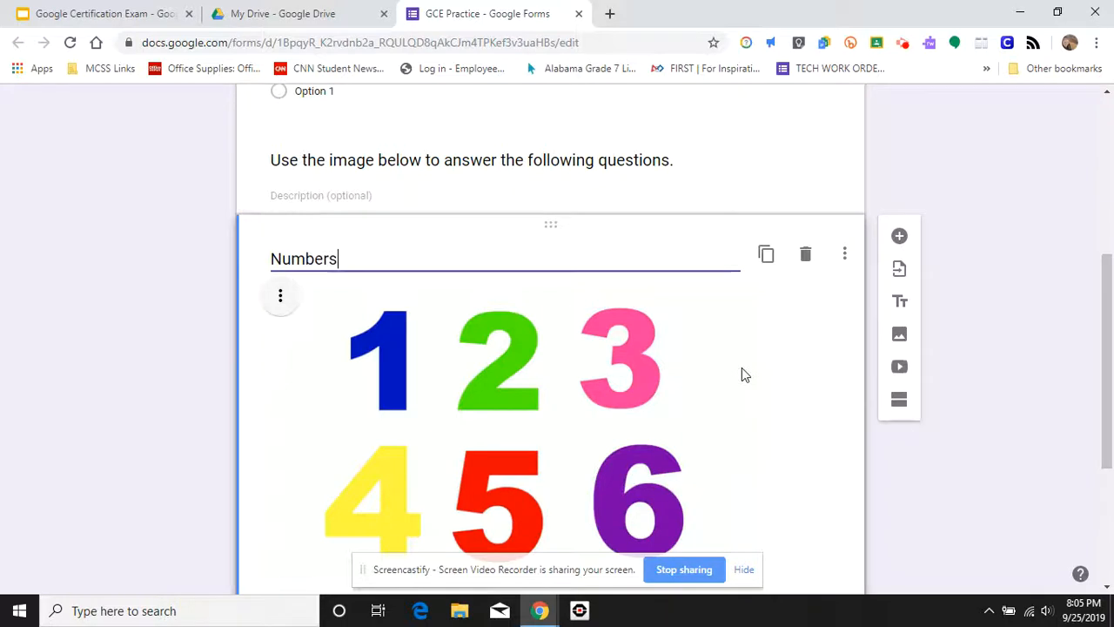
# - Add a question below the image that reads "What color is the number 8?"
pyautogui.click(900, 242)
pyautogui.write('Wha')
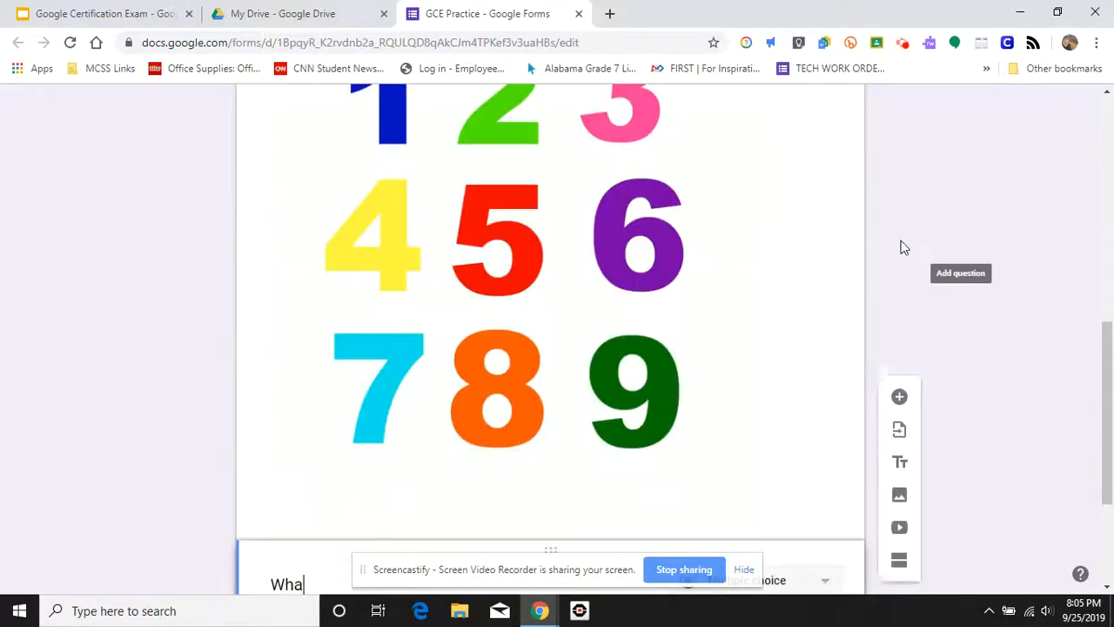
pyautogui.write('t color is the')
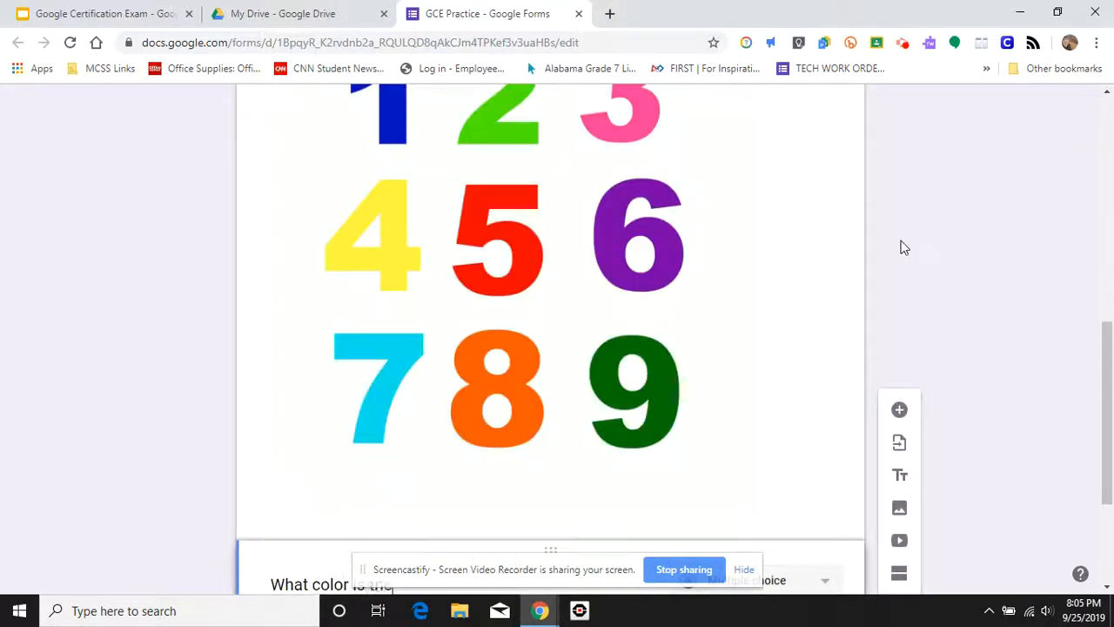
pyautogui.write(' number 8?')
pyautogui.scroll(-3, 945, 298)
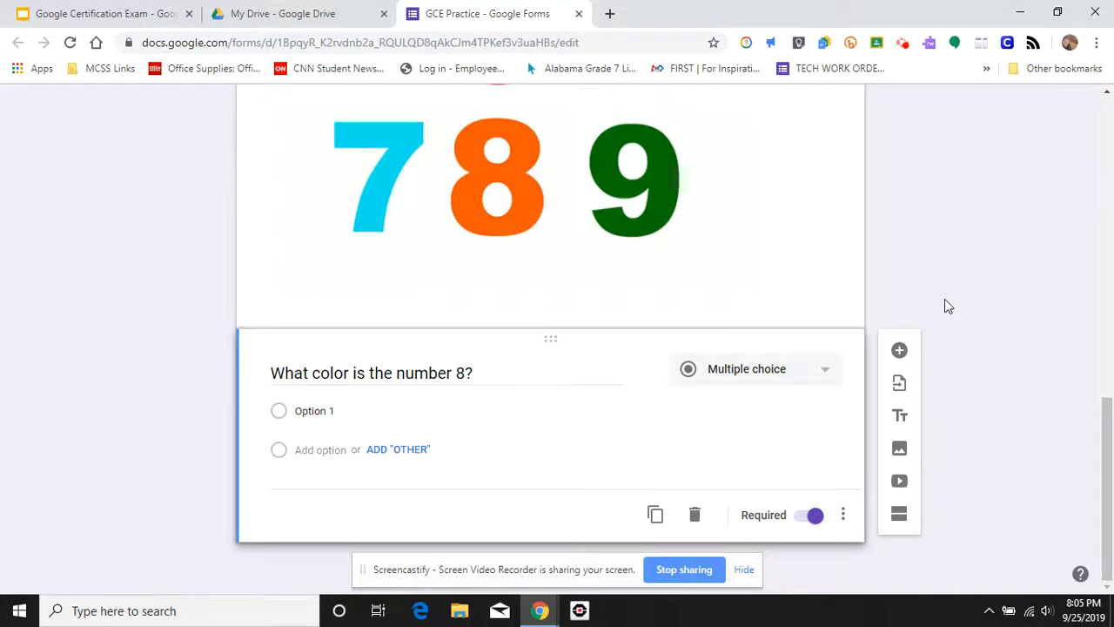
# - Look back over the form from the last question to its header, and return to My Drive in Google Drive
pyautogui.scroll(4, 946, 305)
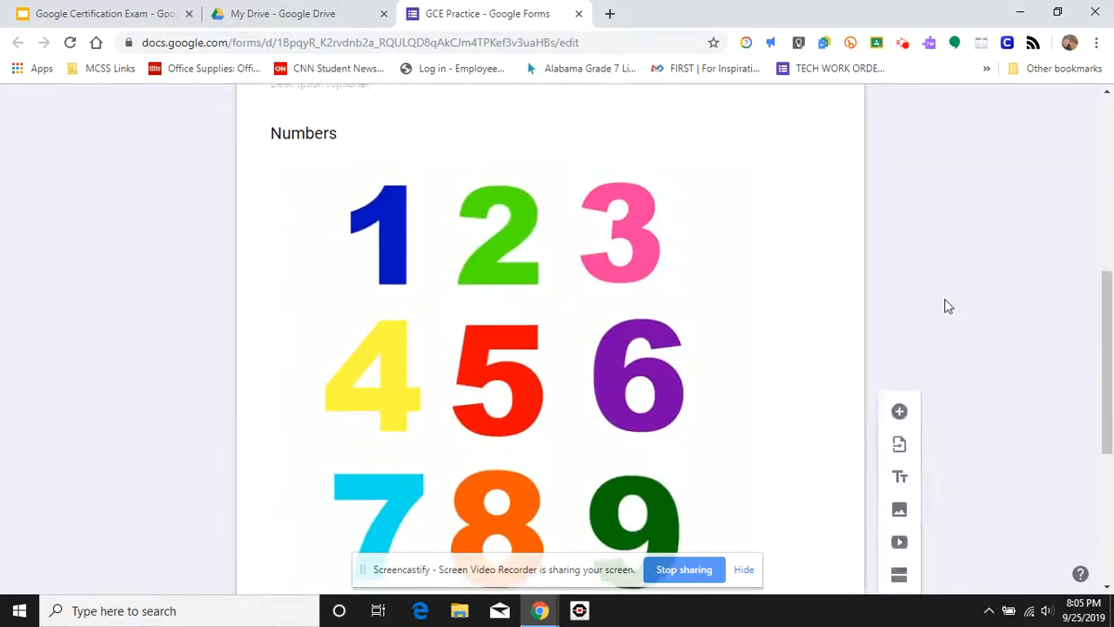
pyautogui.scroll(4, 946, 305)
pyautogui.scroll(2, 948, 307)
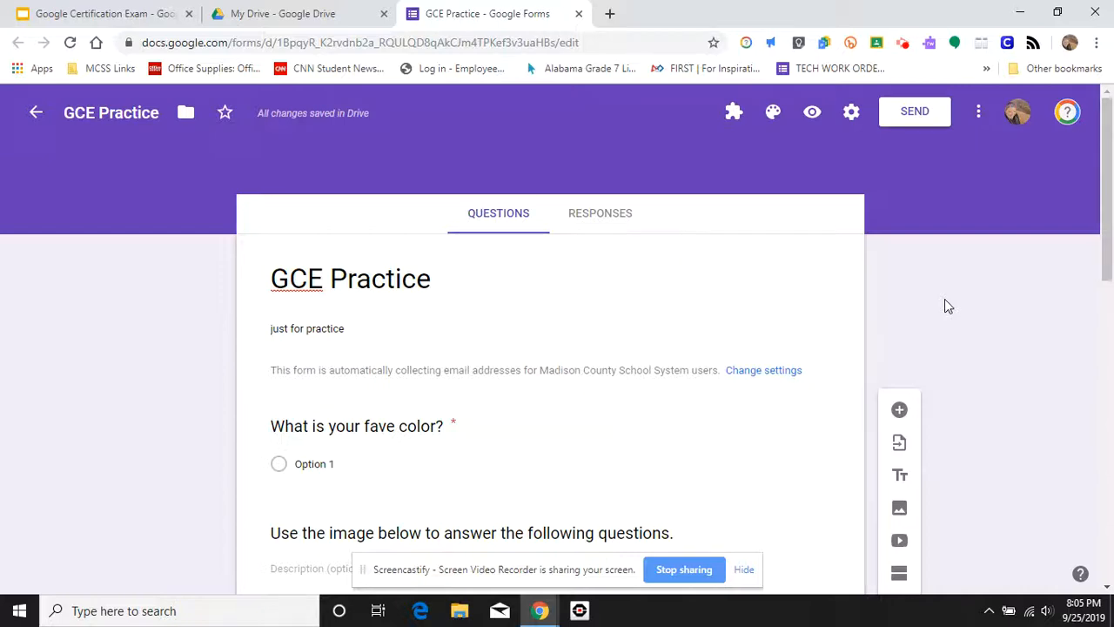
pyautogui.click(287, 13)
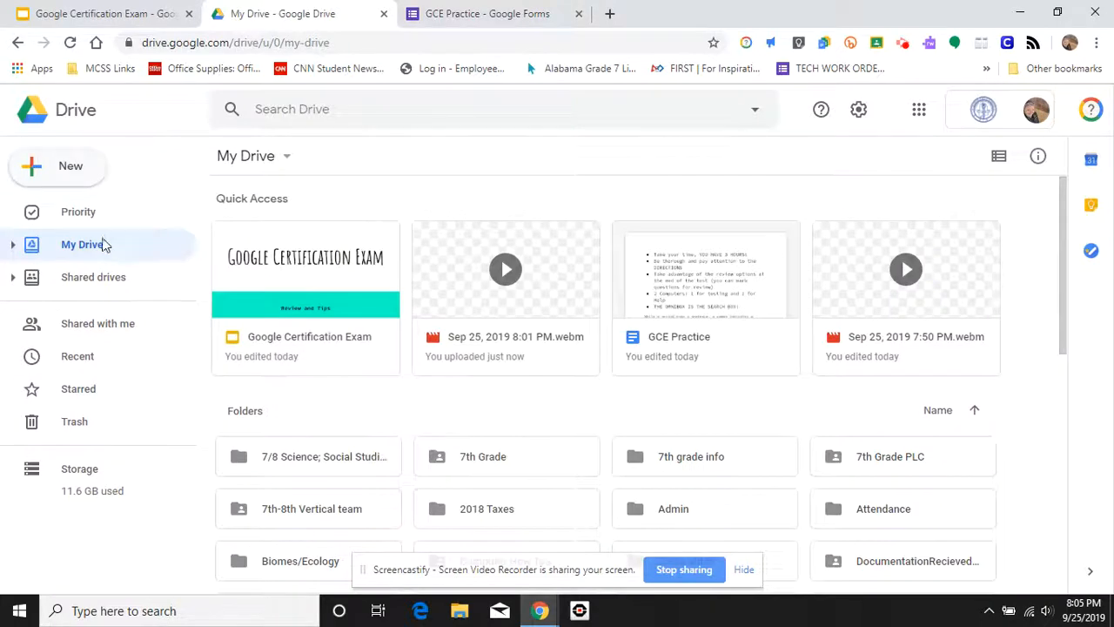
pyautogui.click(73, 180)
pyautogui.click(143, 192)
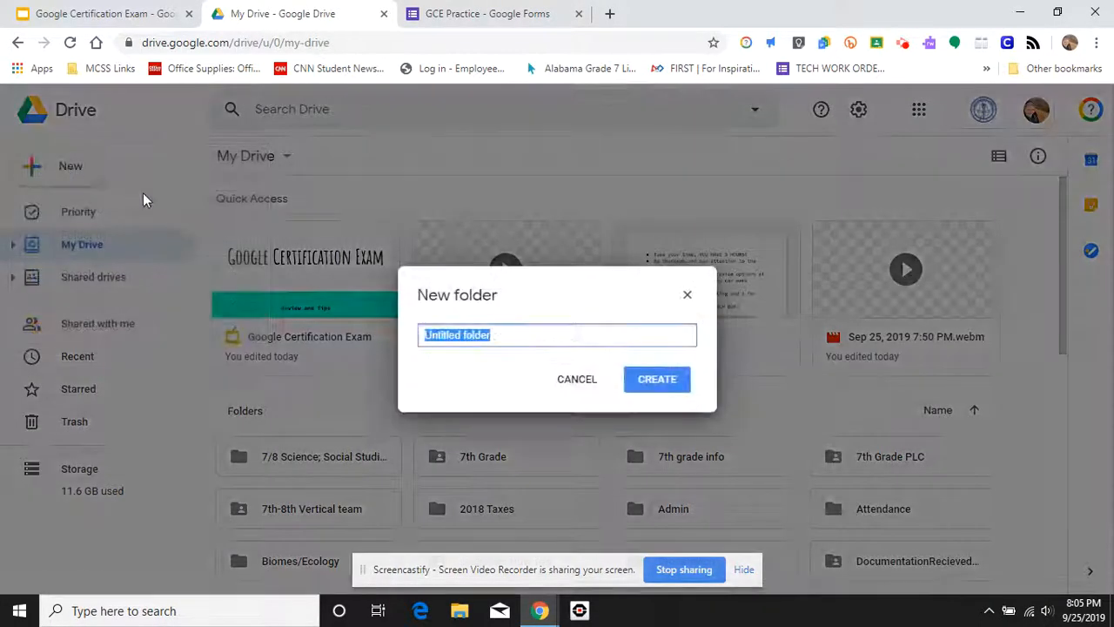
pyautogui.click(686, 295)
# - Create a new Google Form from a template, choosing the Blank Quiz template in the Education group
pyautogui.click(34, 172)
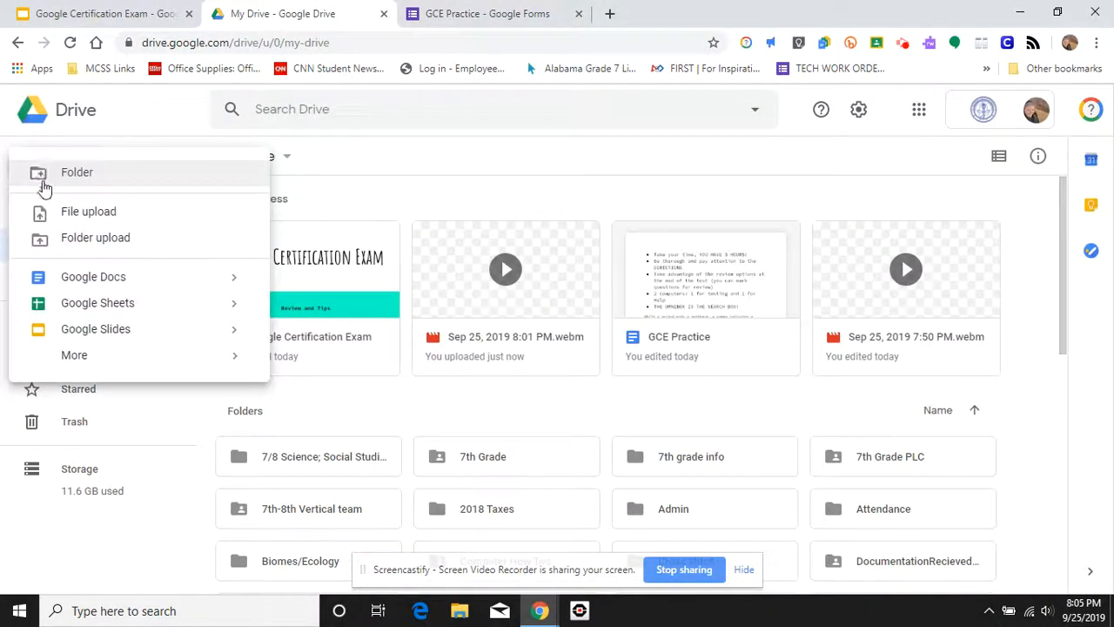
pyautogui.moveTo(125, 356)
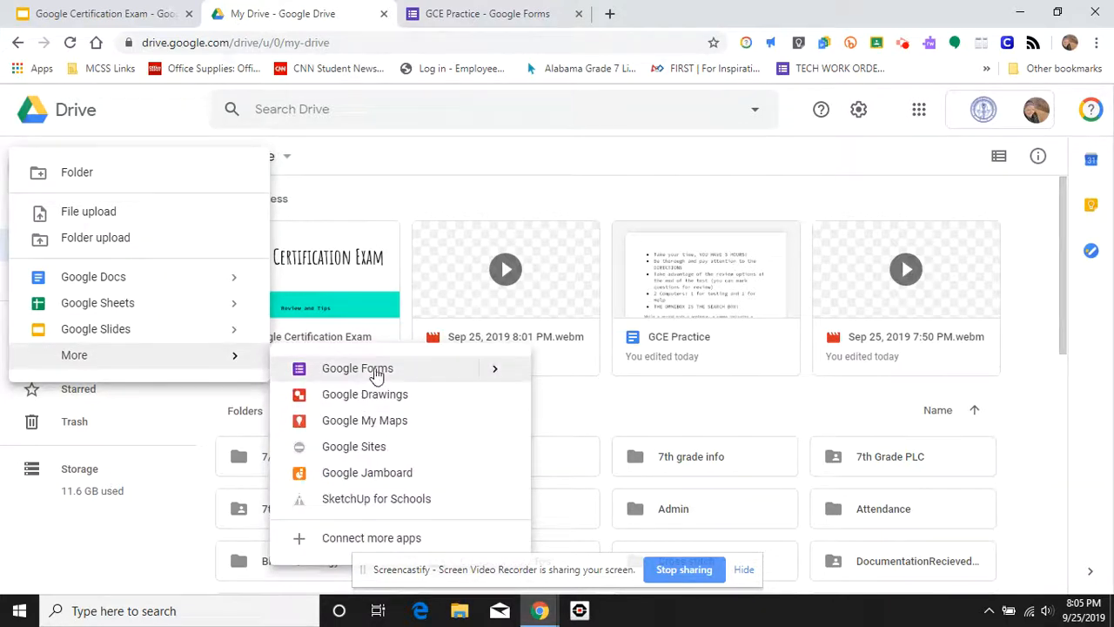
pyautogui.moveTo(497, 374)
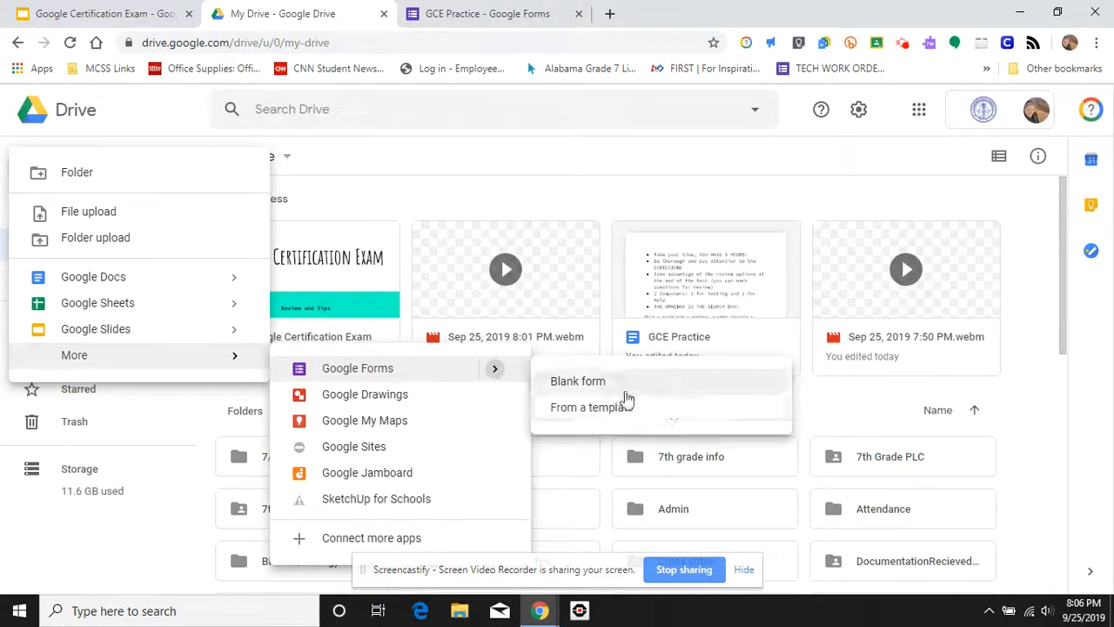
pyautogui.click(659, 422)
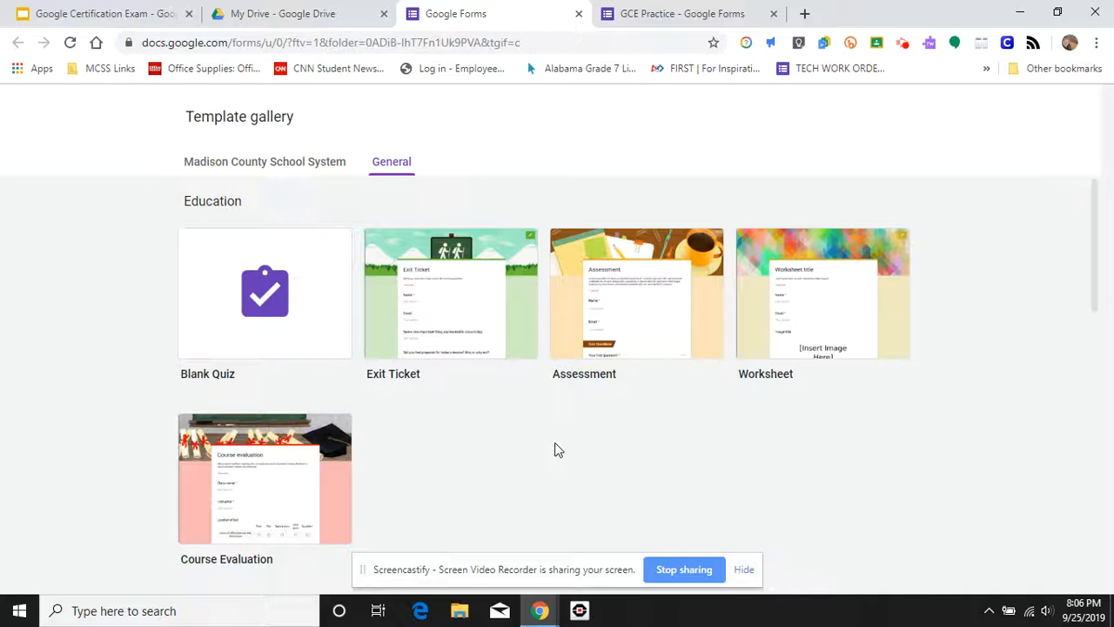
pyautogui.click(282, 299)
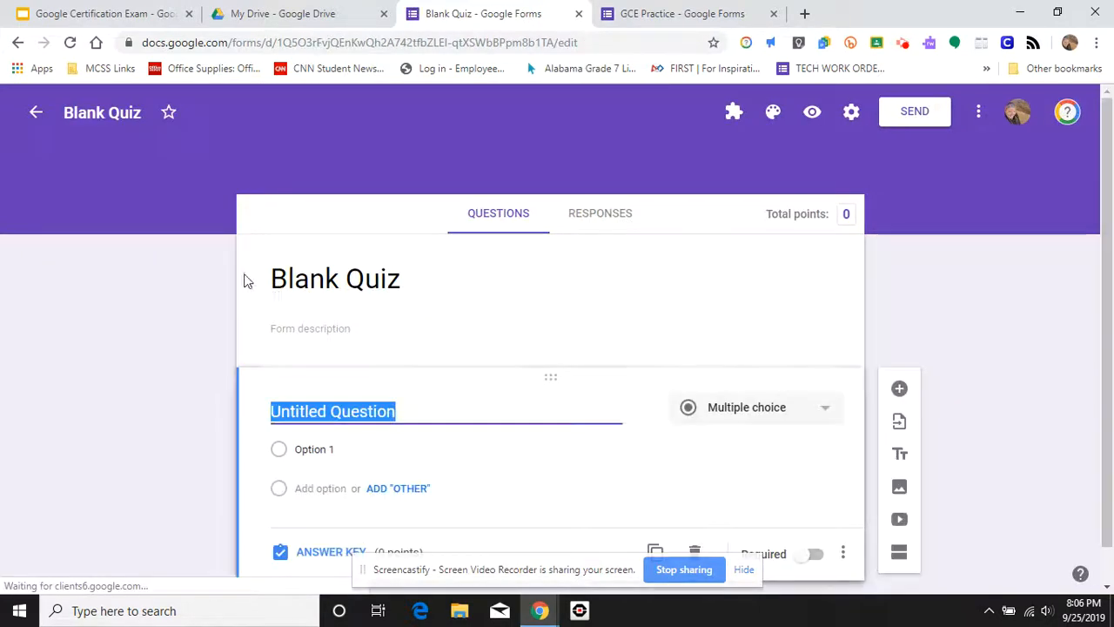
# - Rename the new form file as "GCE practice Quiz"
pyautogui.click(98, 118)
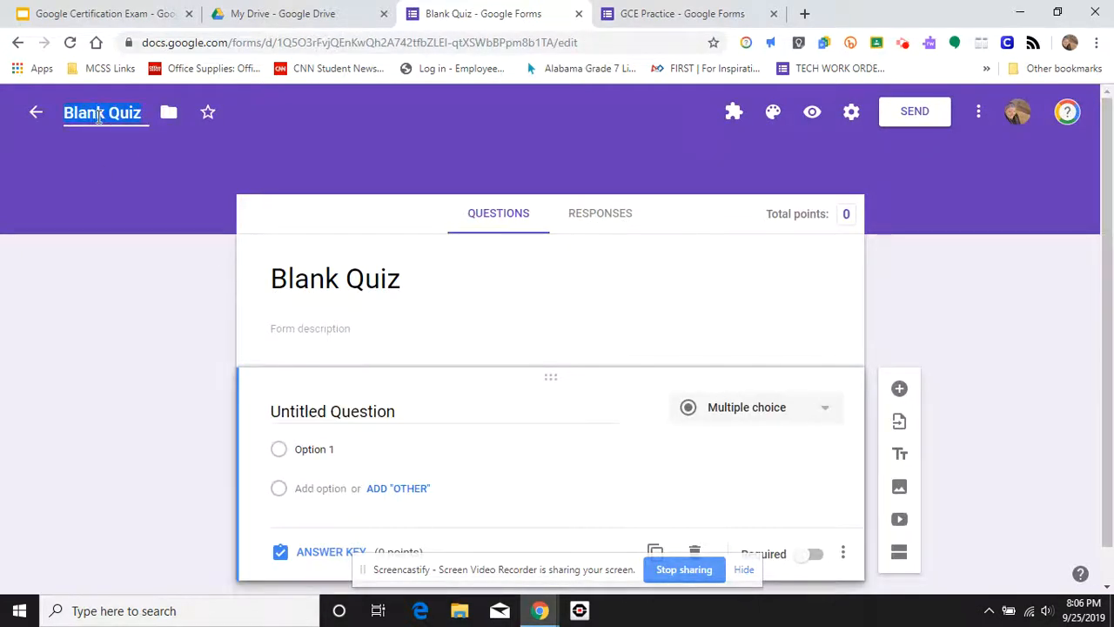
pyautogui.write('GCE')
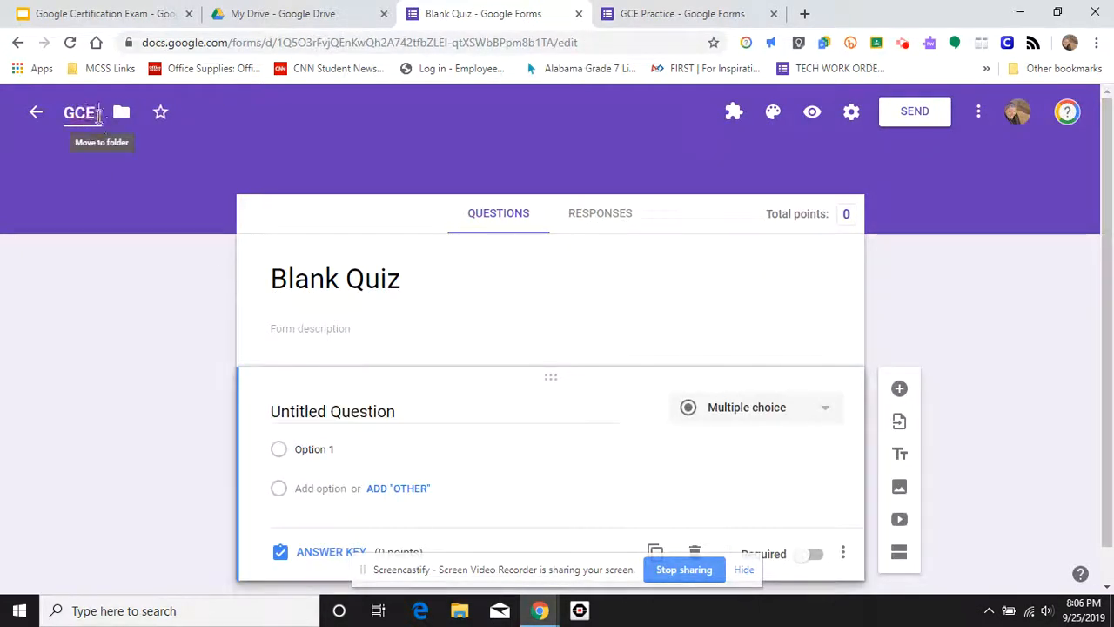
pyautogui.write(' practice Quiz')
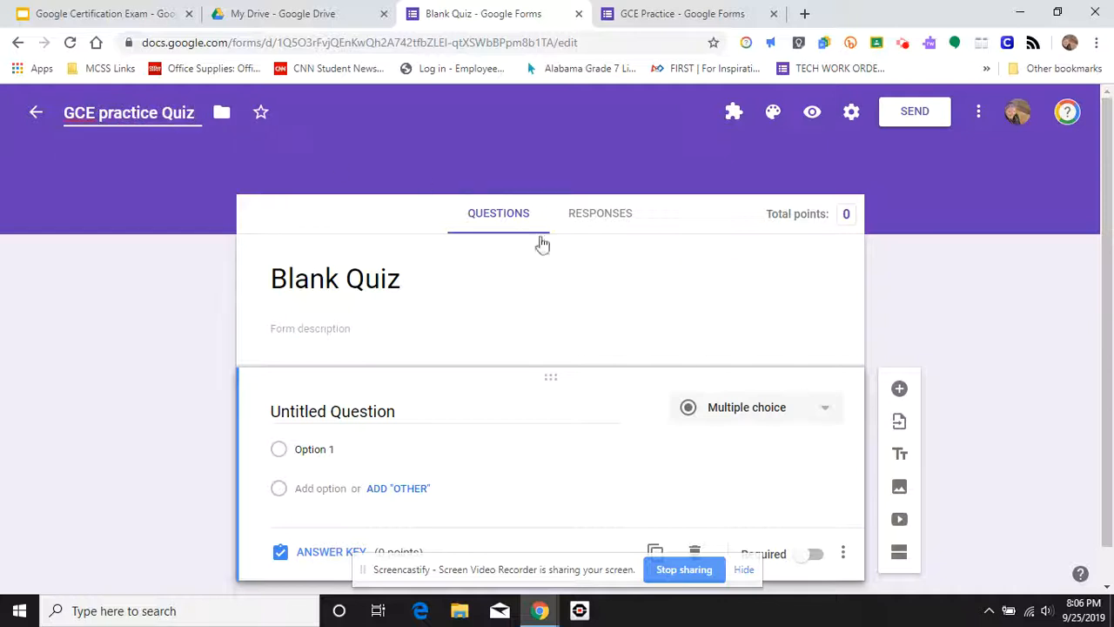
# - Turn the untitled question into a short-answer question reading "Full name" and make it required
pyautogui.scroll(-1, 671, 317)
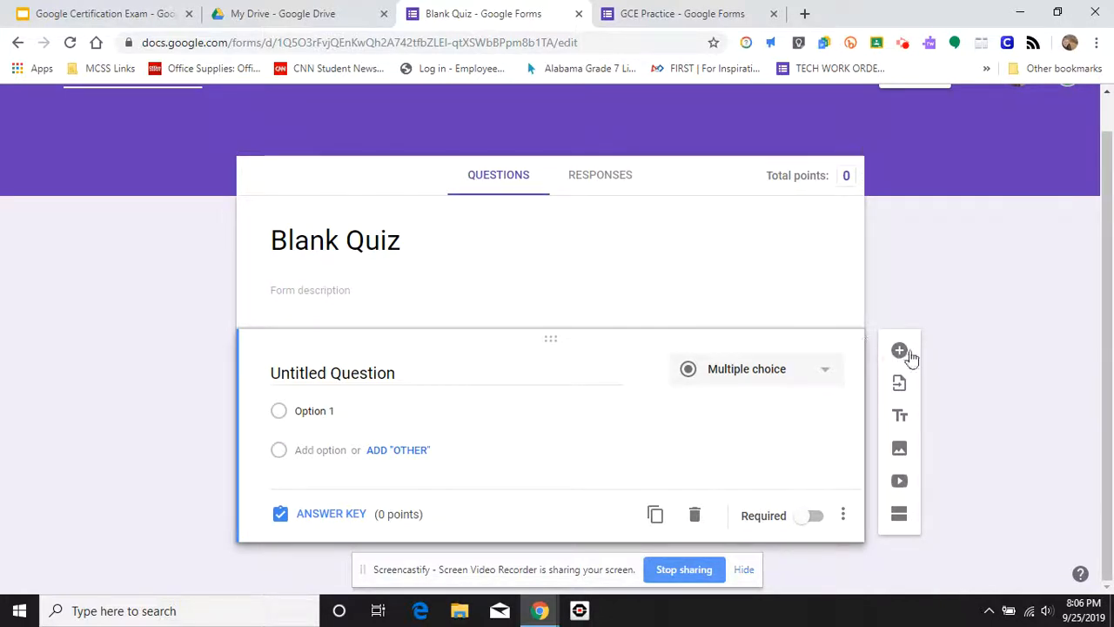
pyautogui.click(442, 376)
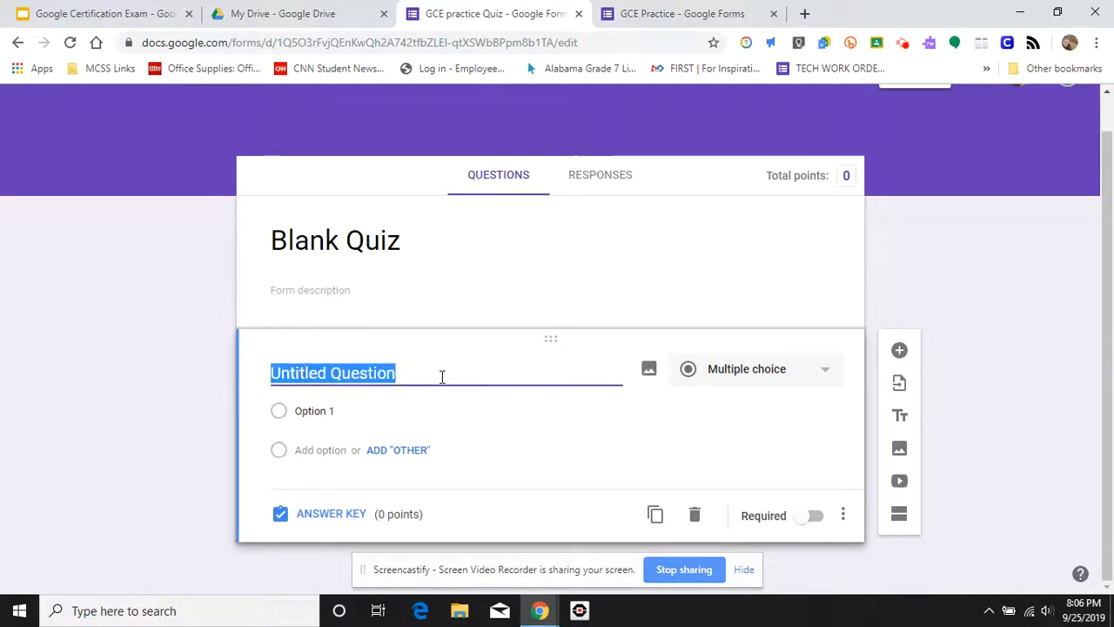
pyautogui.write('Full nam')
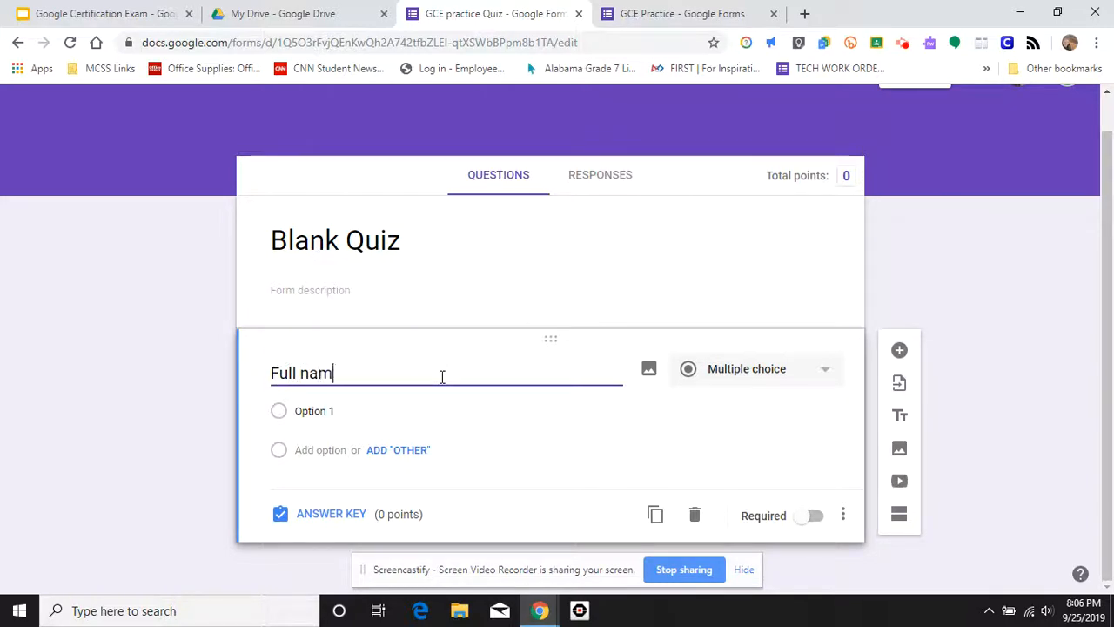
pyautogui.write('e')
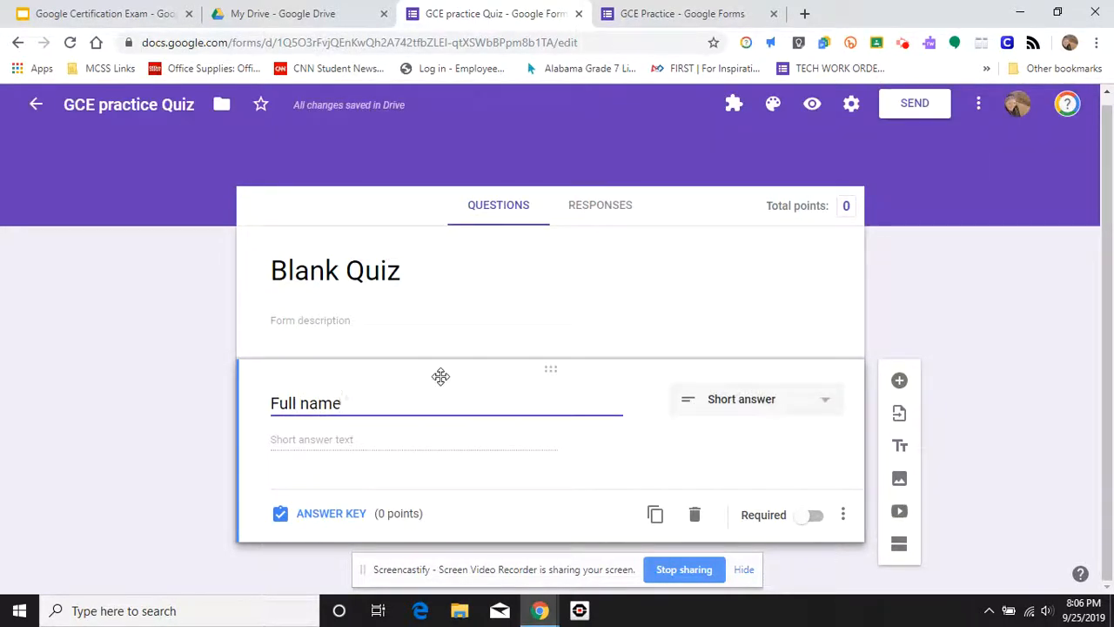
pyautogui.click(811, 516)
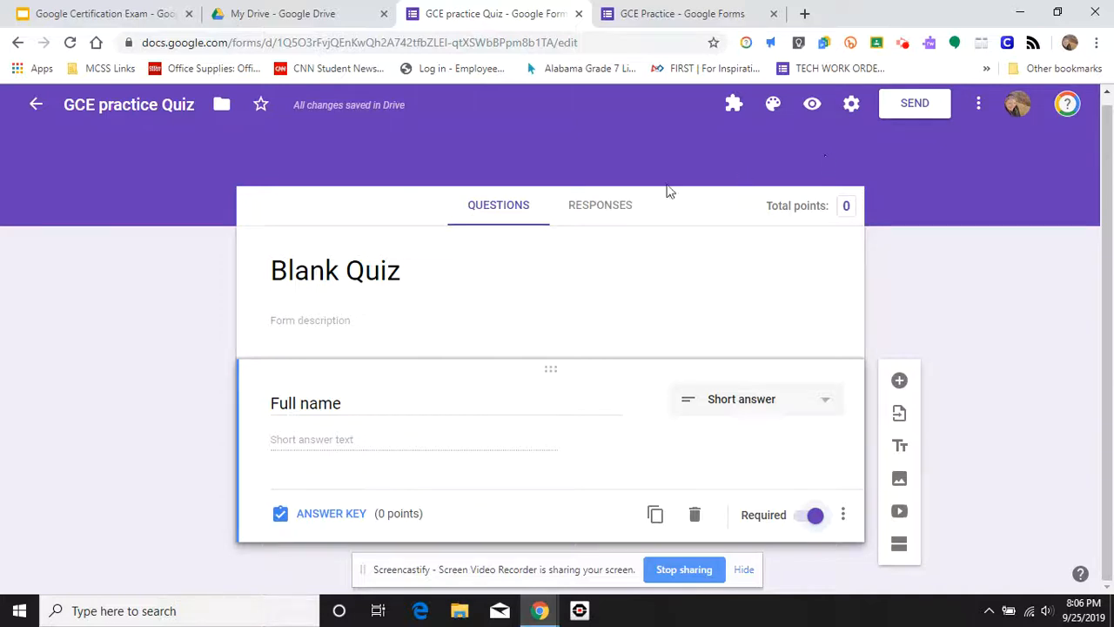
# - Change the quiz's heading from the template title to "GCE Practice Quiz"
pyautogui.click(326, 272)
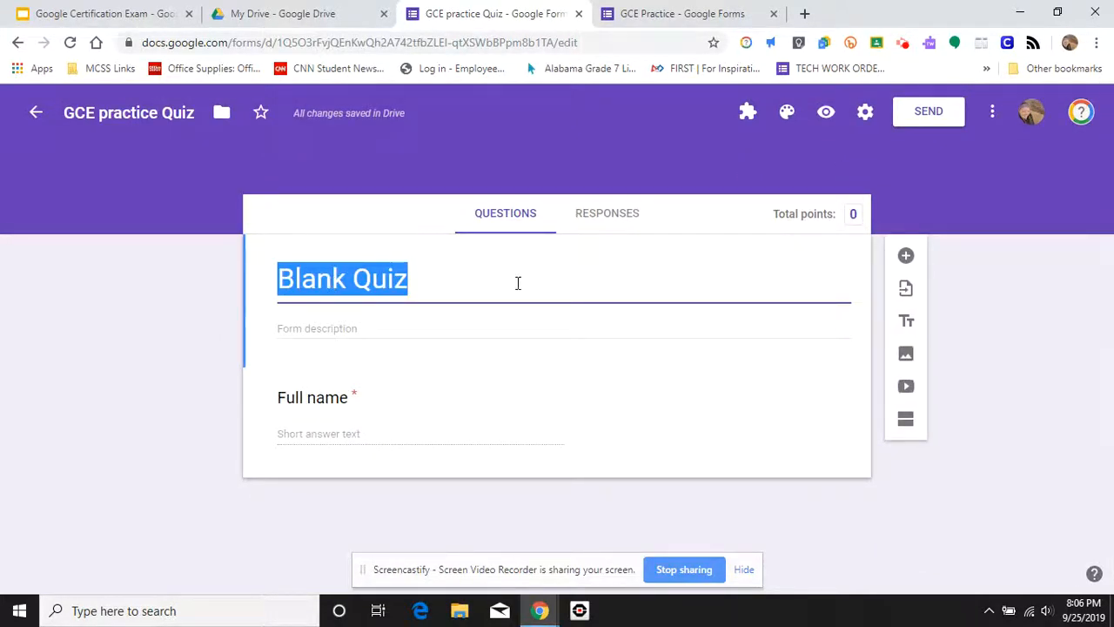
pyautogui.write('GCE p')
pyautogui.press('BackSpace')
pyautogui.write('P')
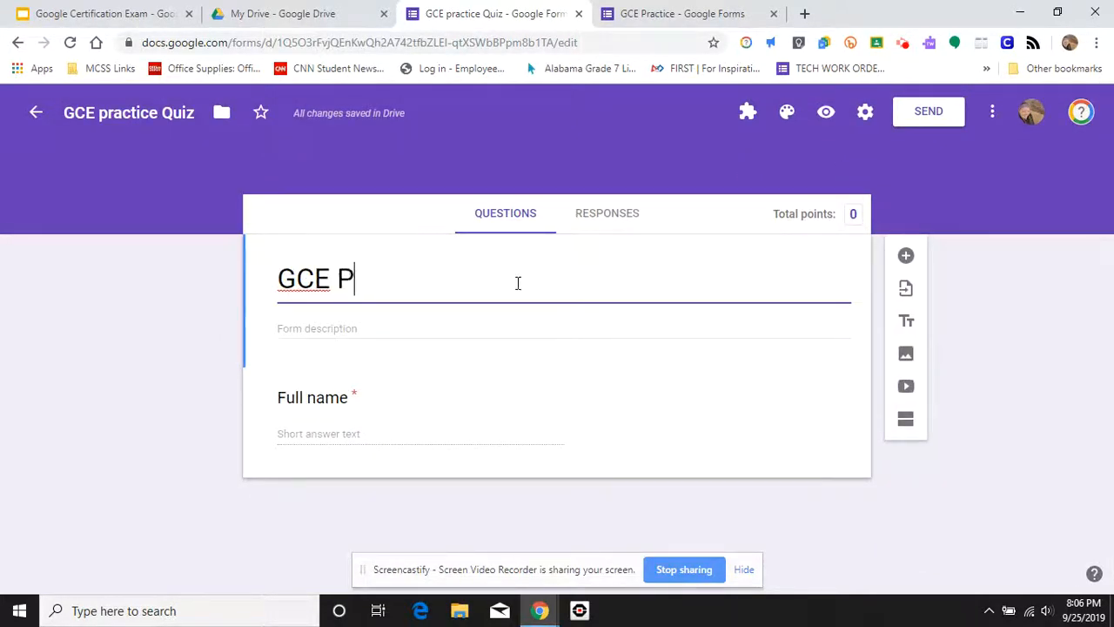
pyautogui.write('ractice')
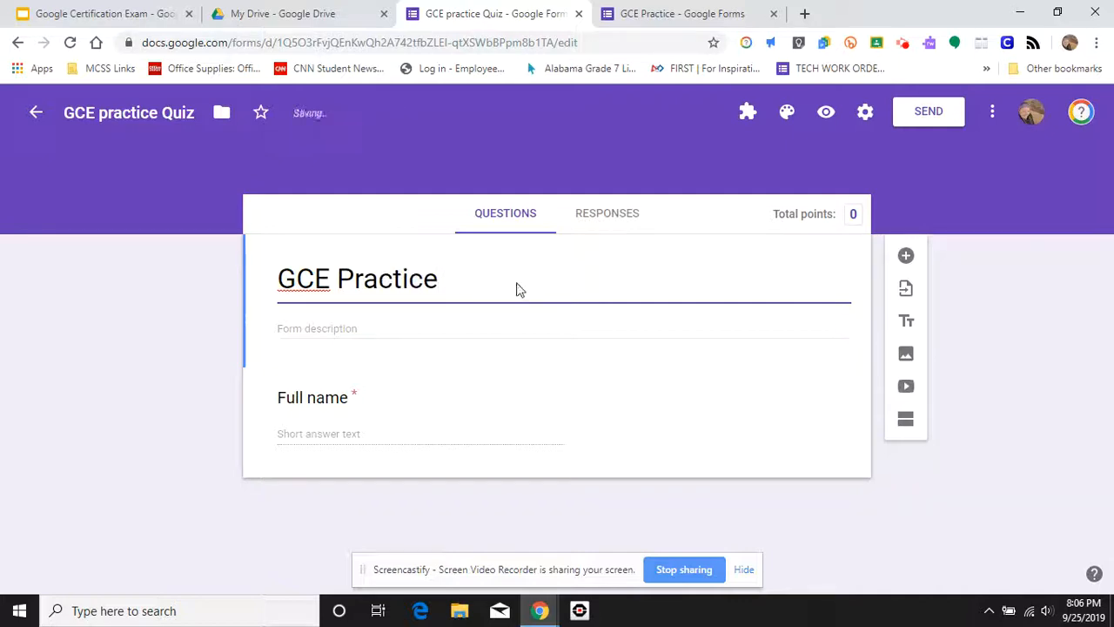
pyautogui.write(' Quiz')
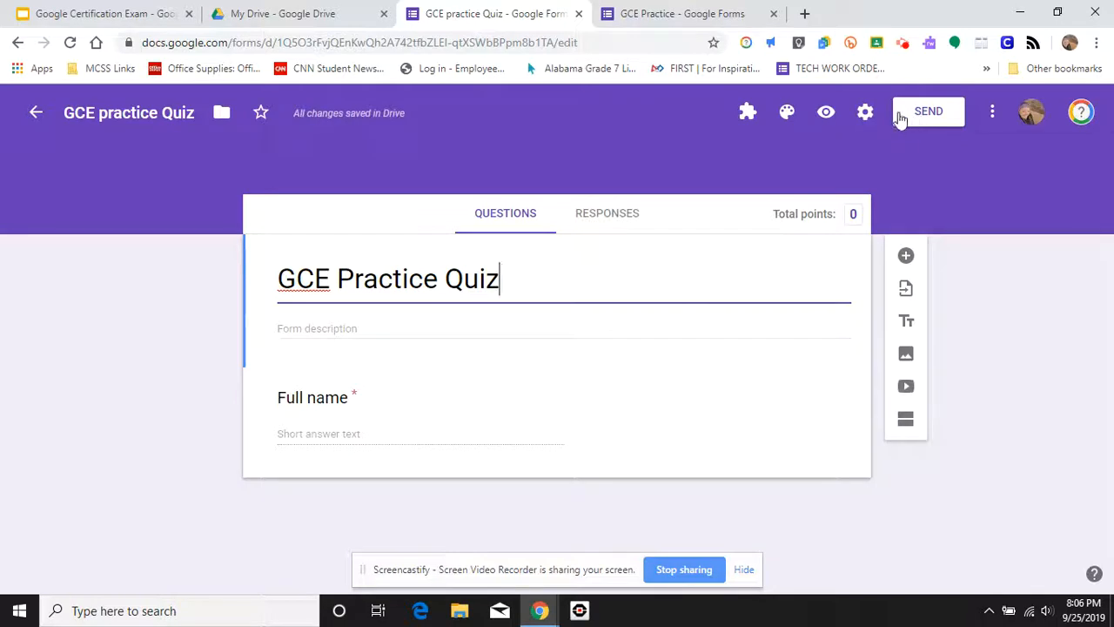
# - In the form settings, limit respondents to 1 response and set grades to be released later, after manual review
pyautogui.click(866, 113)
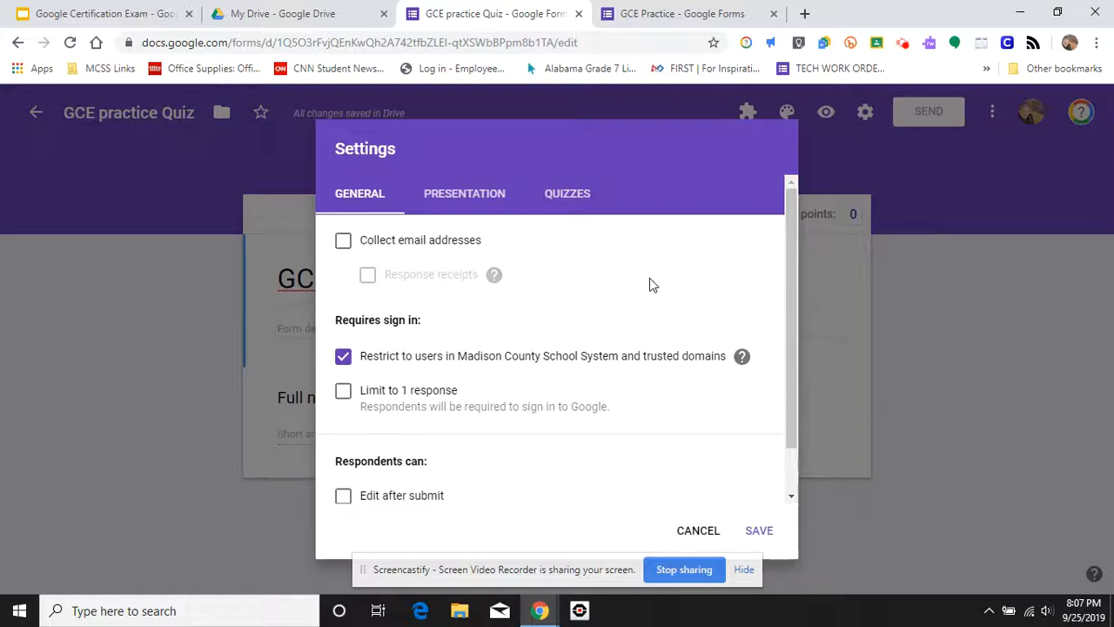
pyautogui.click(346, 392)
pyautogui.click(568, 195)
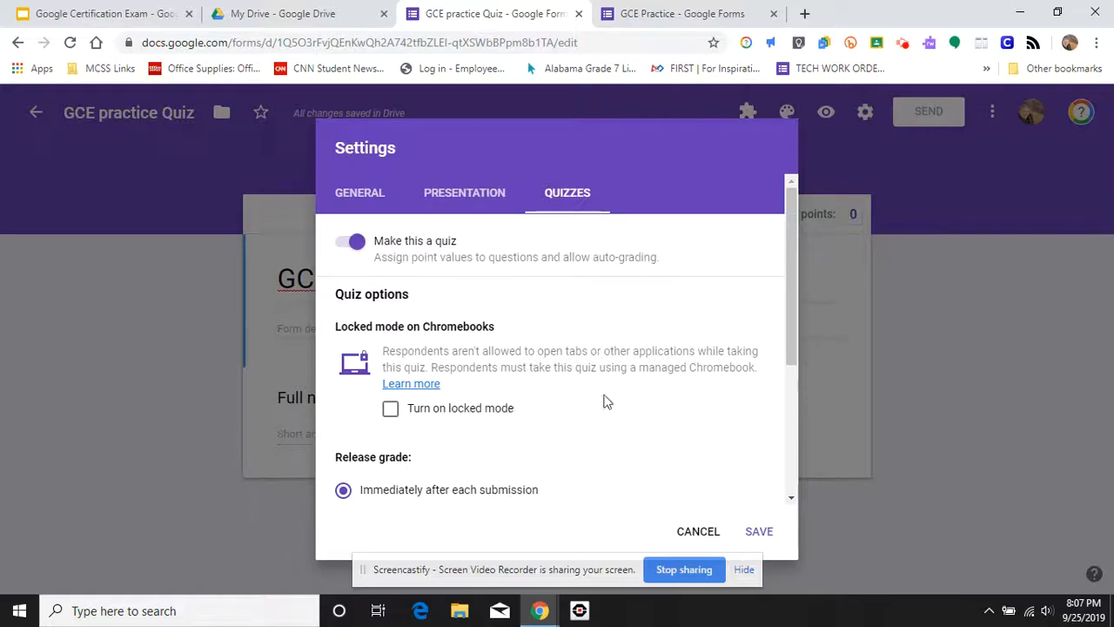
pyautogui.scroll(-3, 605, 400)
pyautogui.scroll(-2, 607, 402)
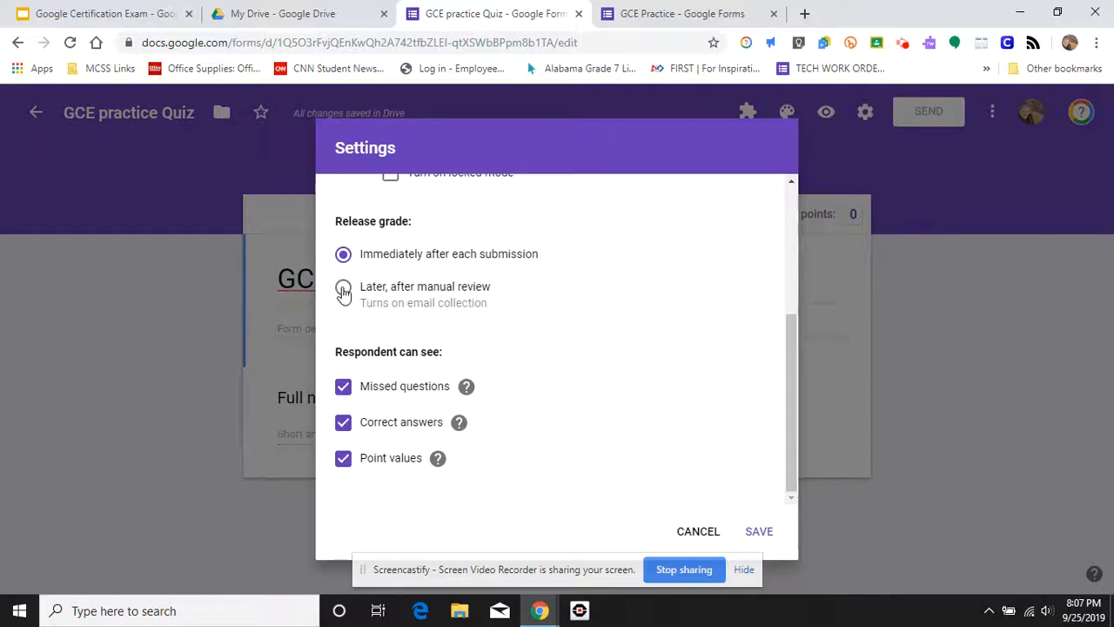
pyautogui.click(344, 290)
# - Hide correct answers and point values from respondents and save the quiz settings
pyautogui.click(343, 423)
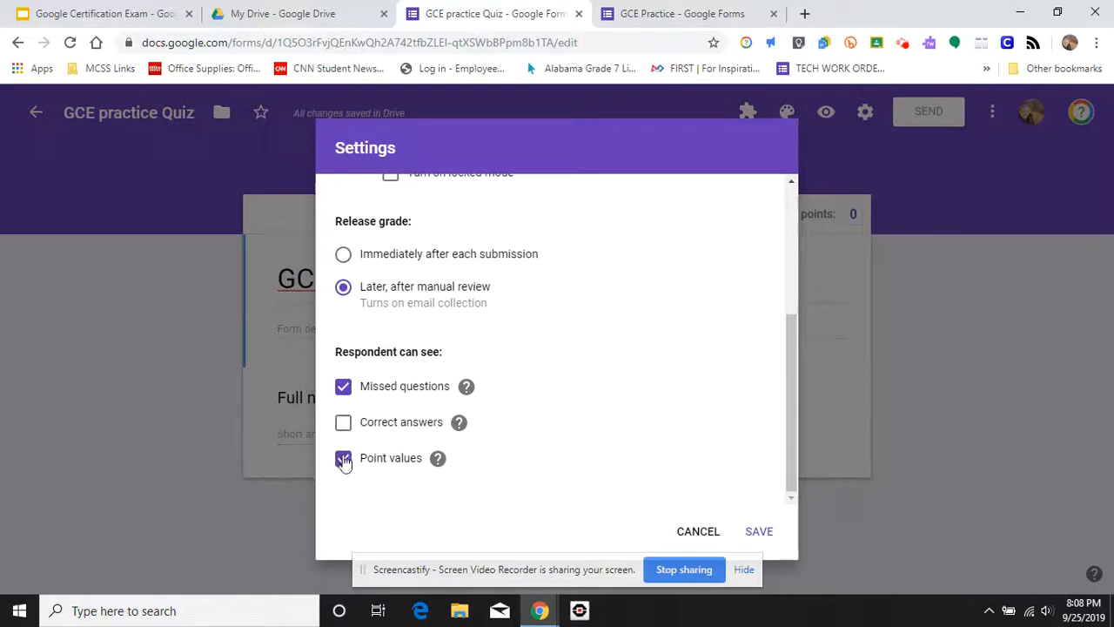
pyautogui.click(343, 459)
pyautogui.click(761, 533)
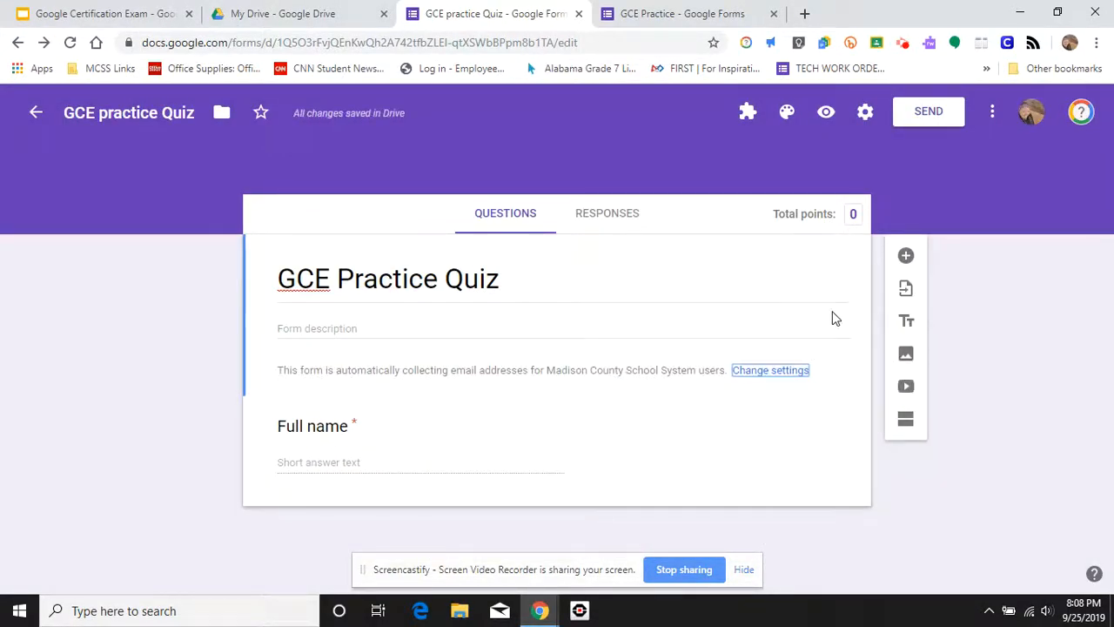
# - Add a multiple-choice question reading "What color is the sky" and place it below the Full name question
pyautogui.click(906, 257)
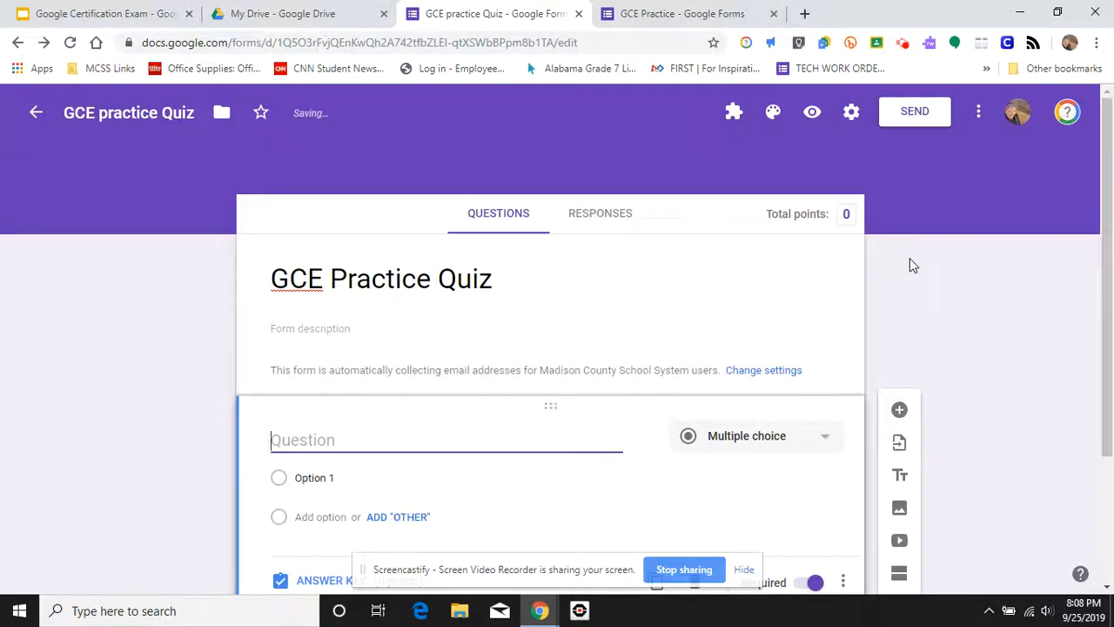
pyautogui.write('What color is the sky')
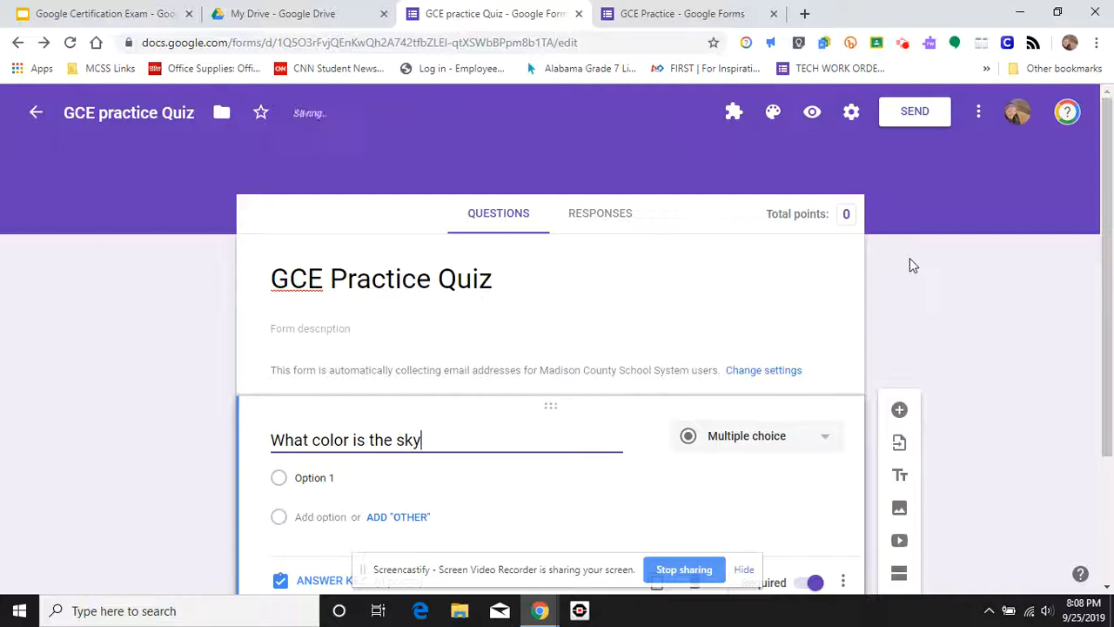
pyautogui.scroll(-2, 923, 296)
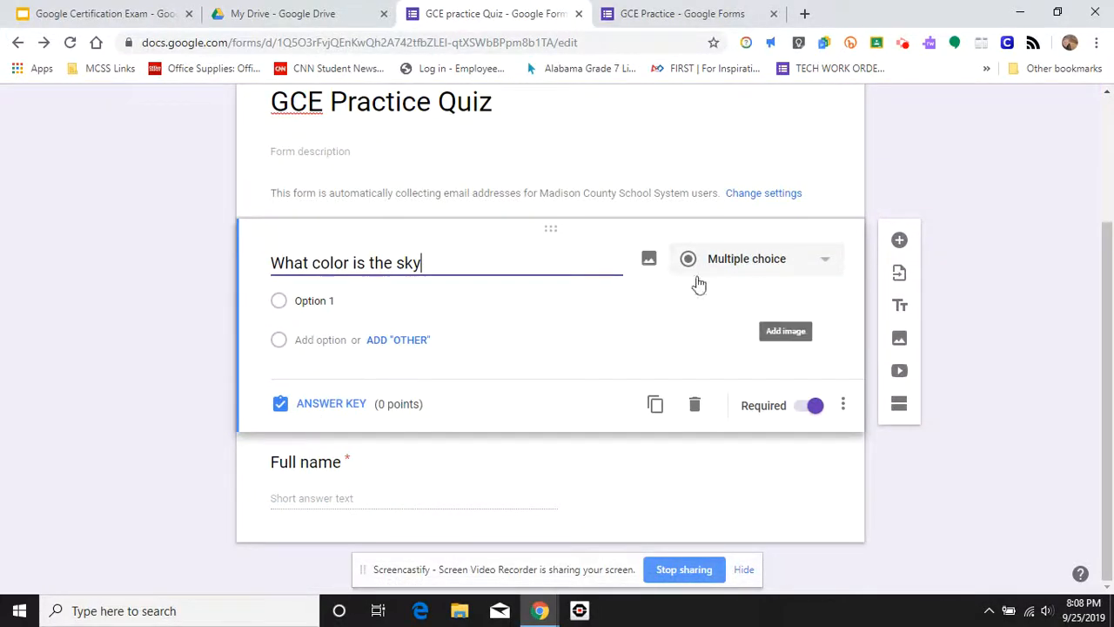
pyautogui.moveTo(552, 228); pyautogui.dragTo(552, 443)
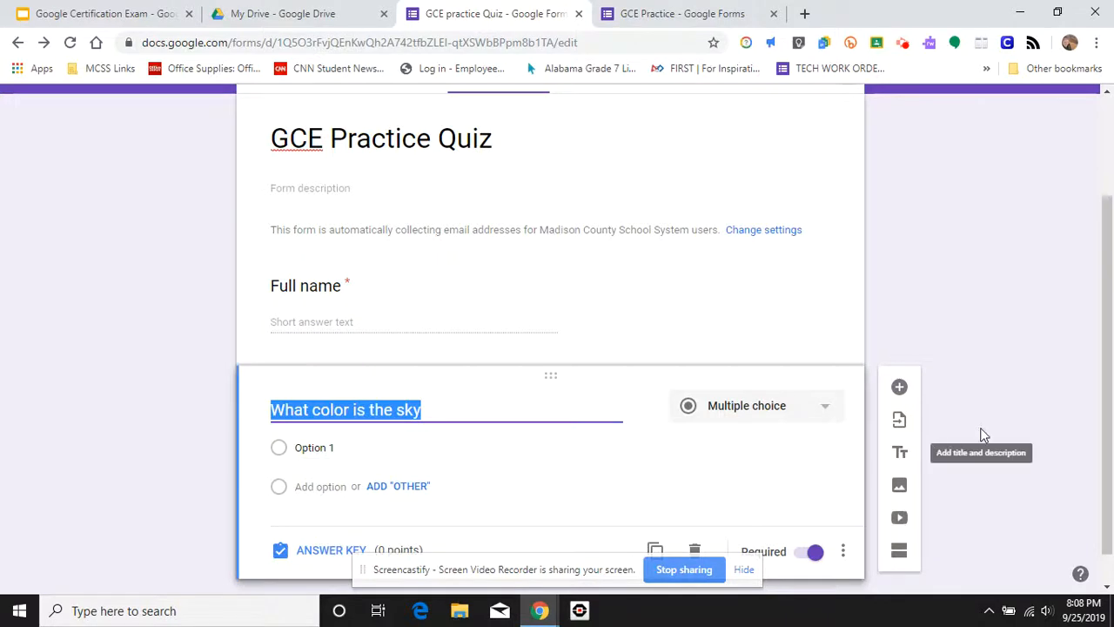
# - Give the sky color question four answer options: Red, yellow, blue and purple
pyautogui.click(325, 448)
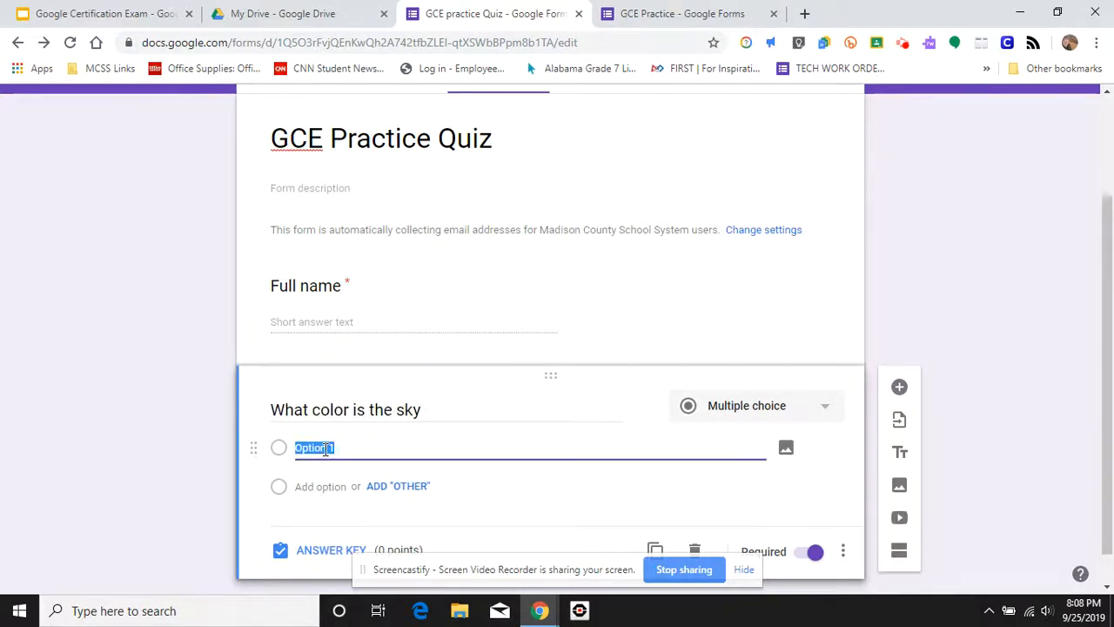
pyautogui.write('REd')
pyautogui.press('BackSpace')
pyautogui.press('BackSpace')
pyautogui.write('ed')
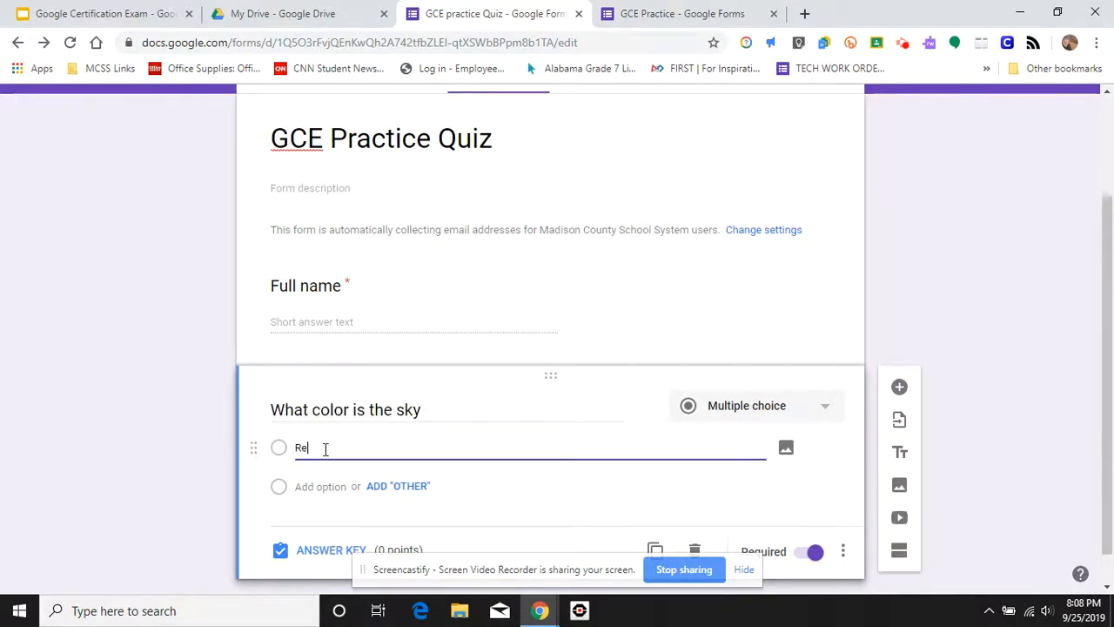
pyautogui.click(318, 486)
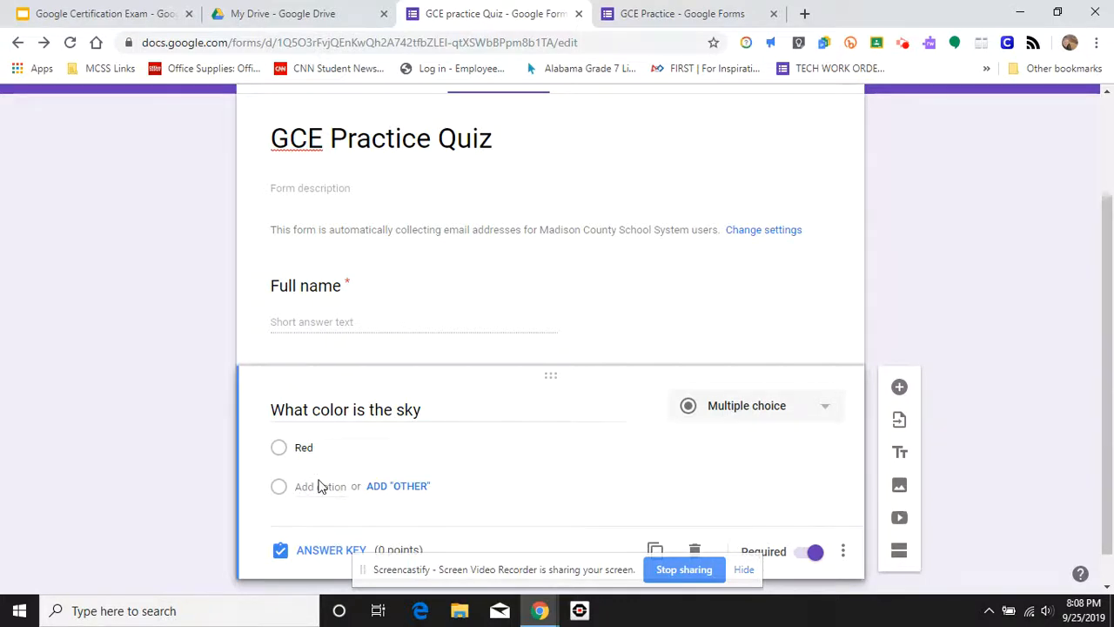
pyautogui.click(312, 487)
pyautogui.write('yellow')
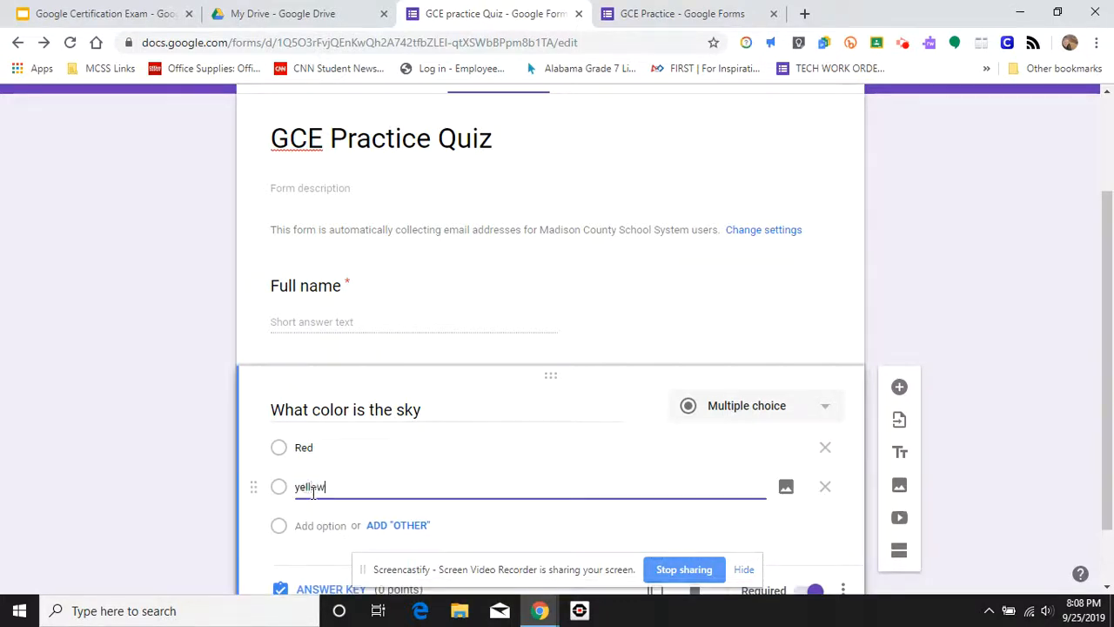
pyautogui.click(312, 525)
pyautogui.write('bl')
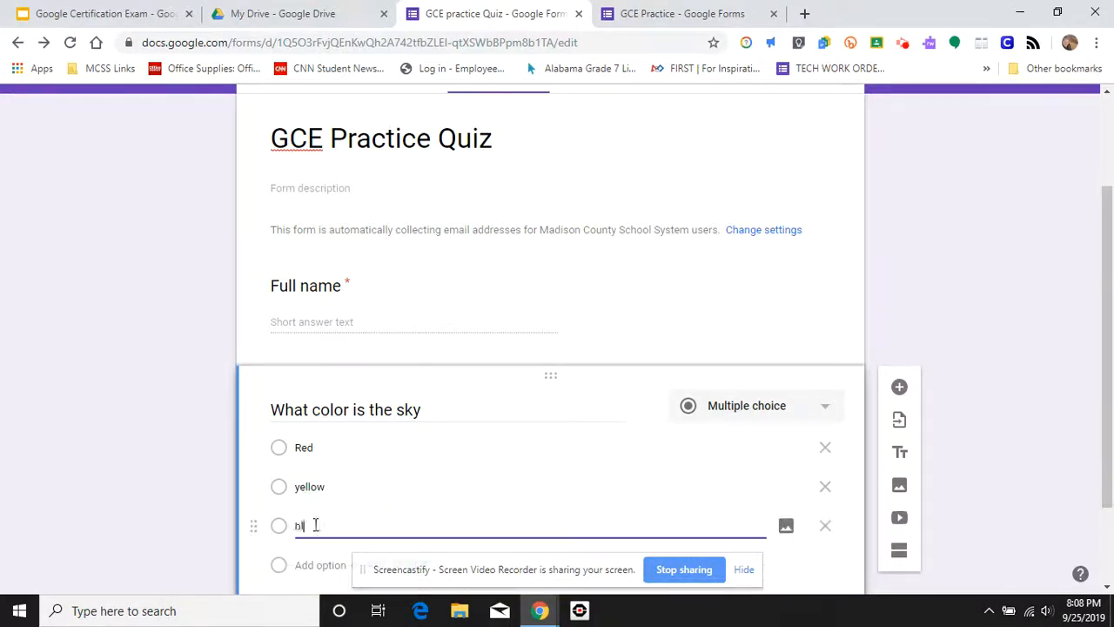
pyautogui.write('ue')
pyautogui.click(309, 566)
pyautogui.write('purple')
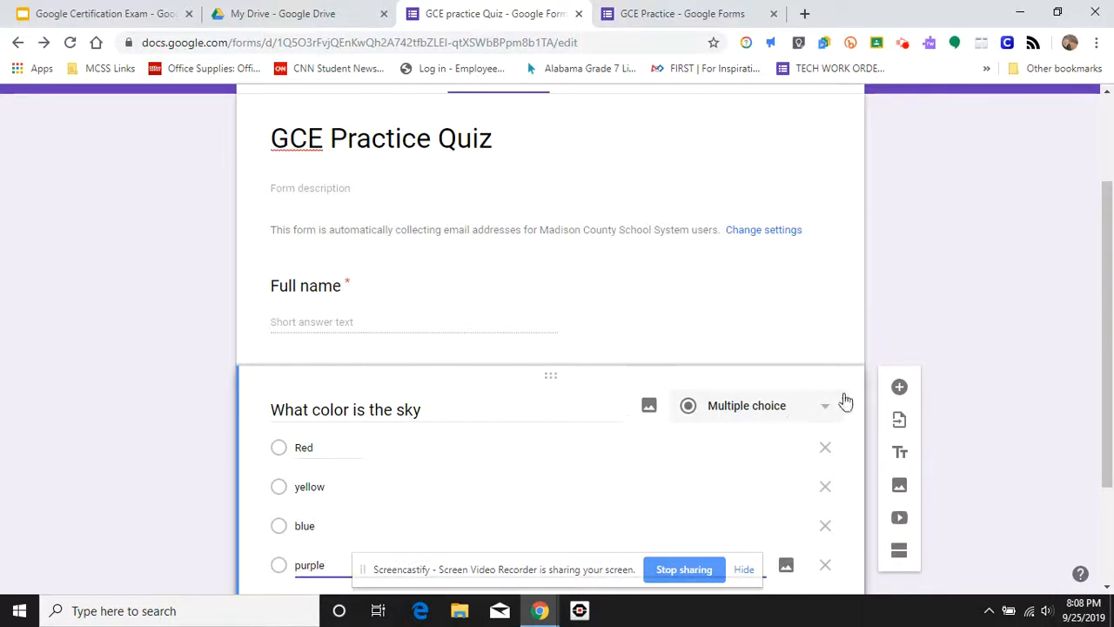
# - In the sky color question's answer key, assign 1 point and mark blue as the correct answer
pyautogui.scroll(-2, 984, 367)
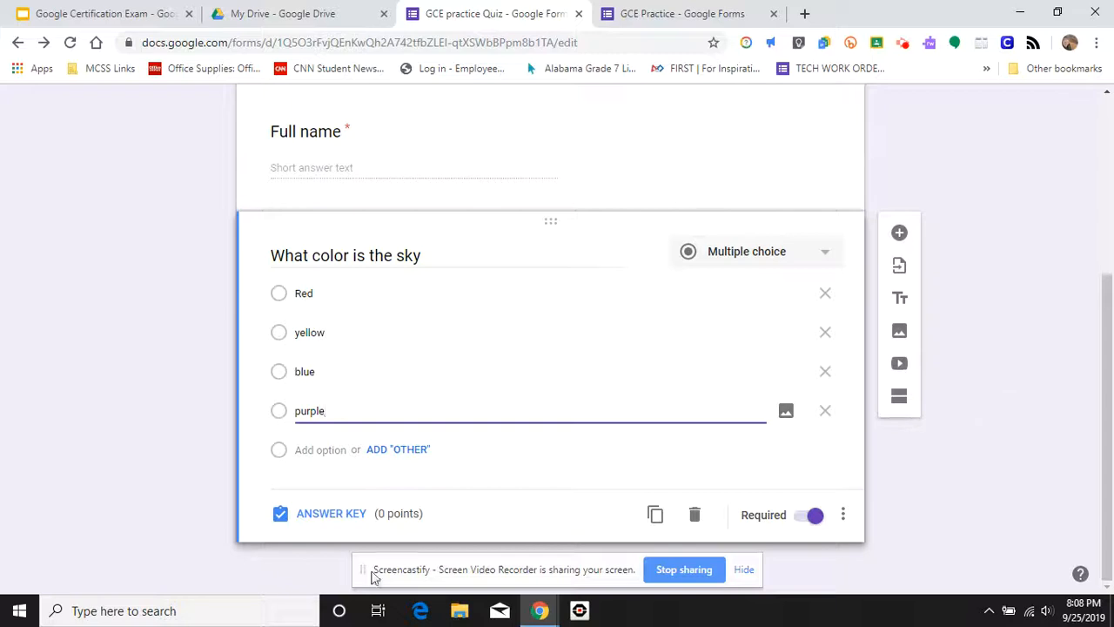
pyautogui.click(332, 514)
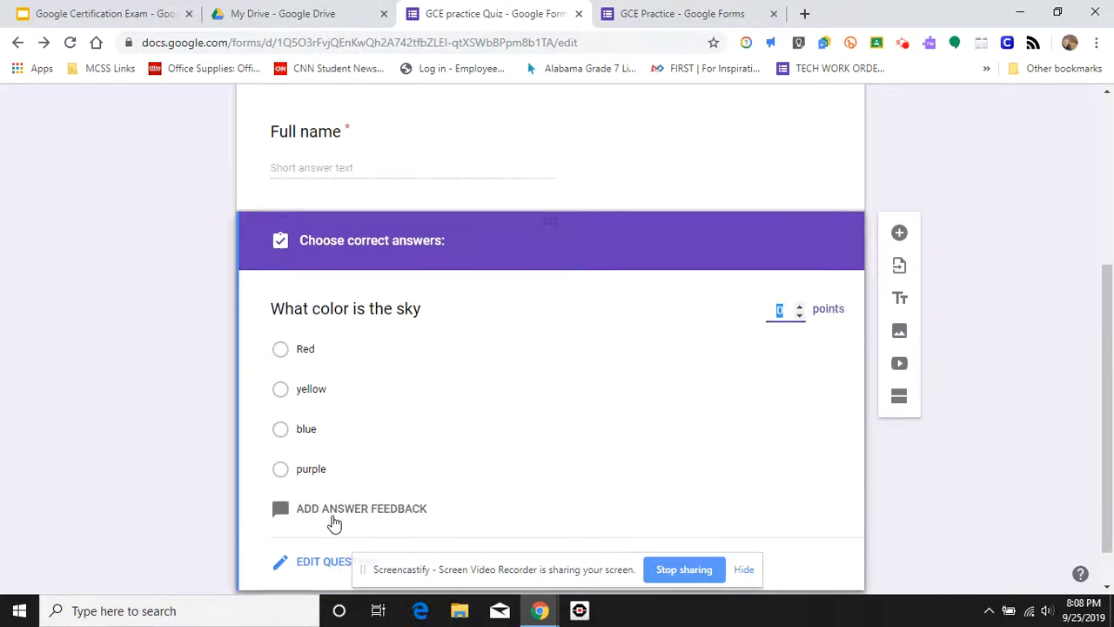
pyautogui.click(800, 306)
pyautogui.click(302, 439)
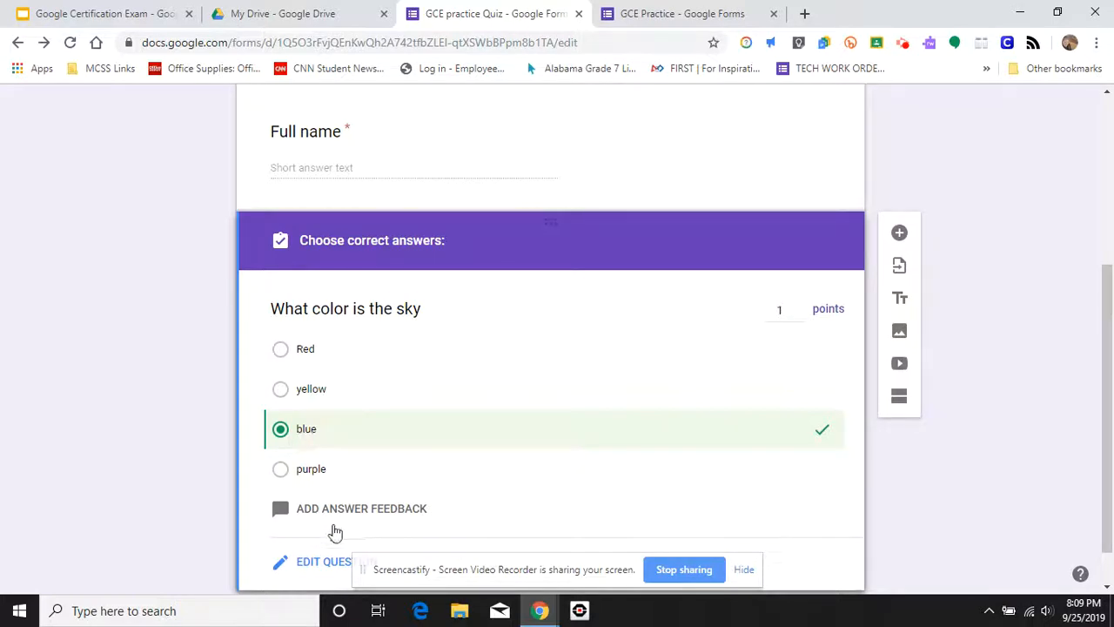
pyautogui.click(320, 564)
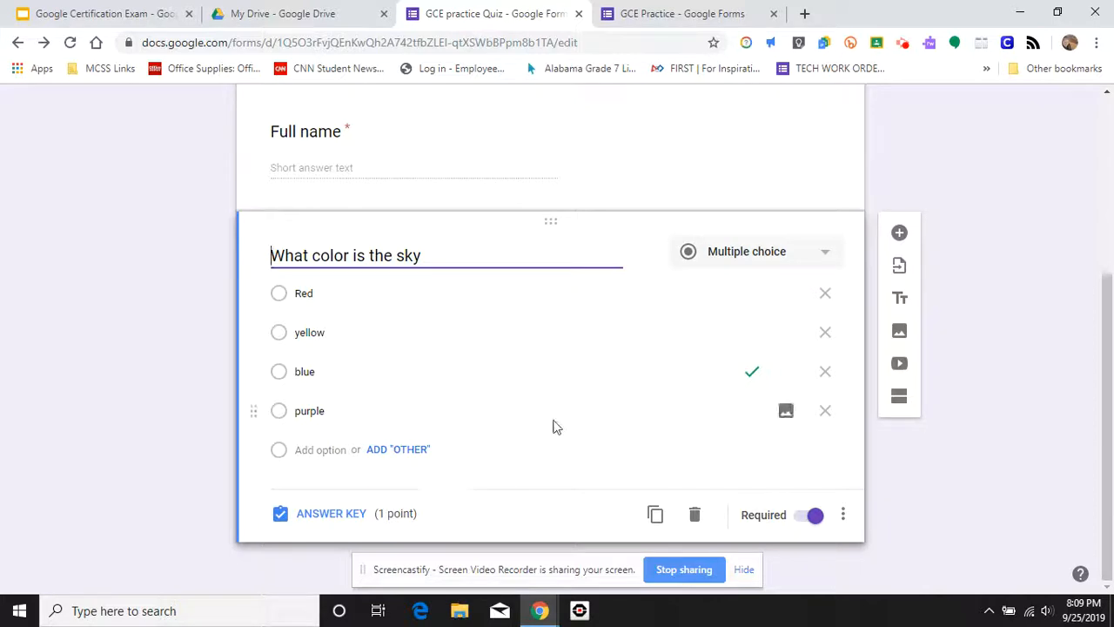
# - Try preparing the quiz for sending by email with the form included in the message, and cancel without sending
pyautogui.scroll(3, 554, 426)
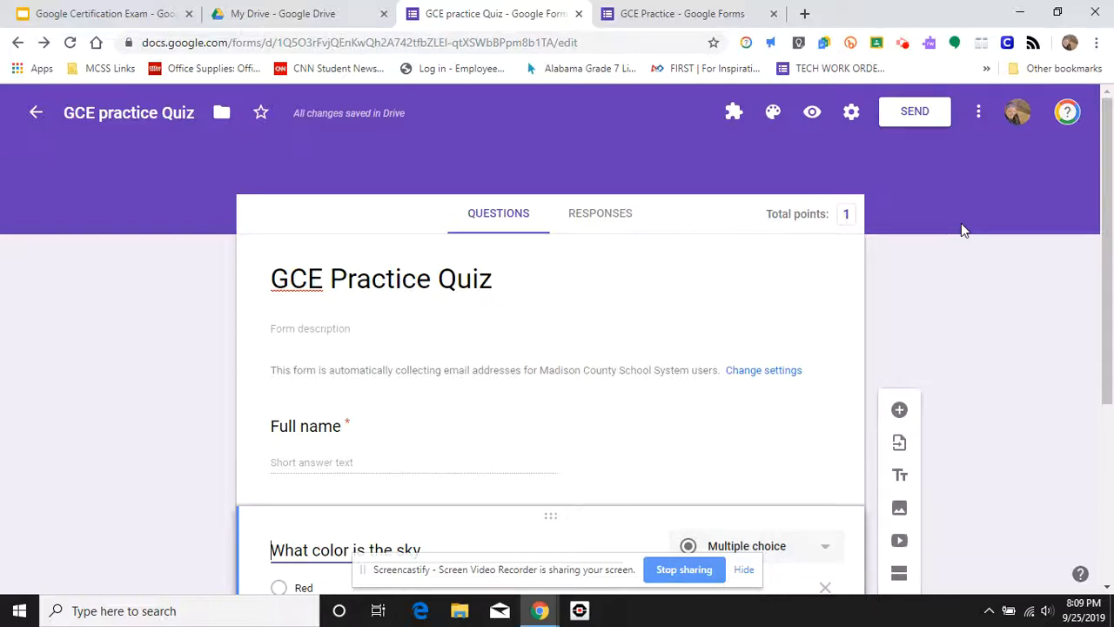
pyautogui.click(922, 117)
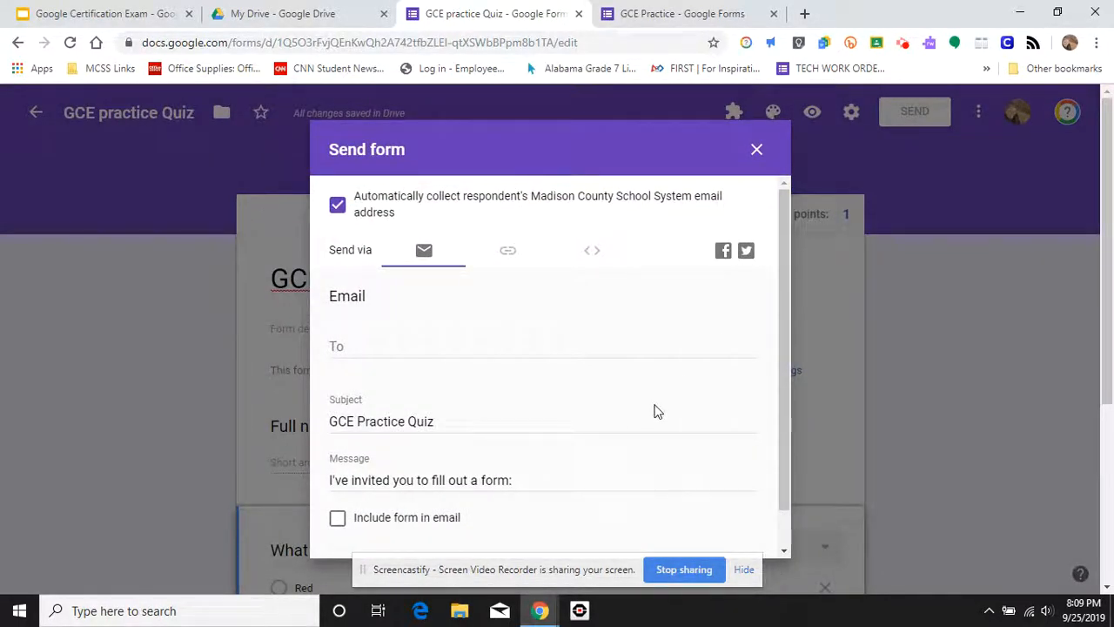
pyautogui.scroll(-1, 656, 413)
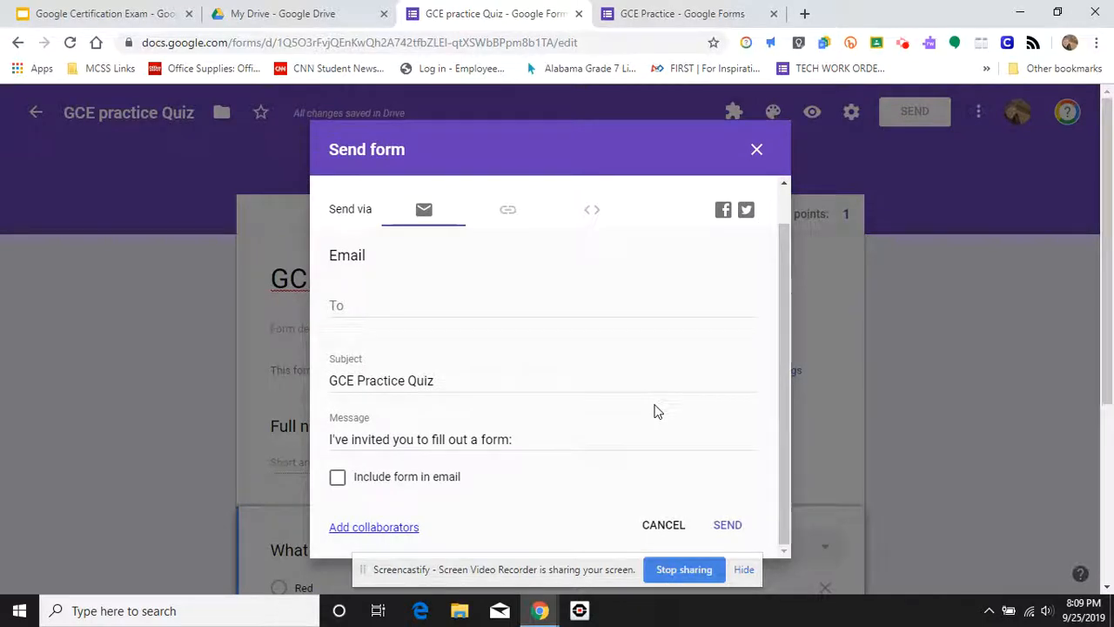
pyautogui.scroll(1, 657, 413)
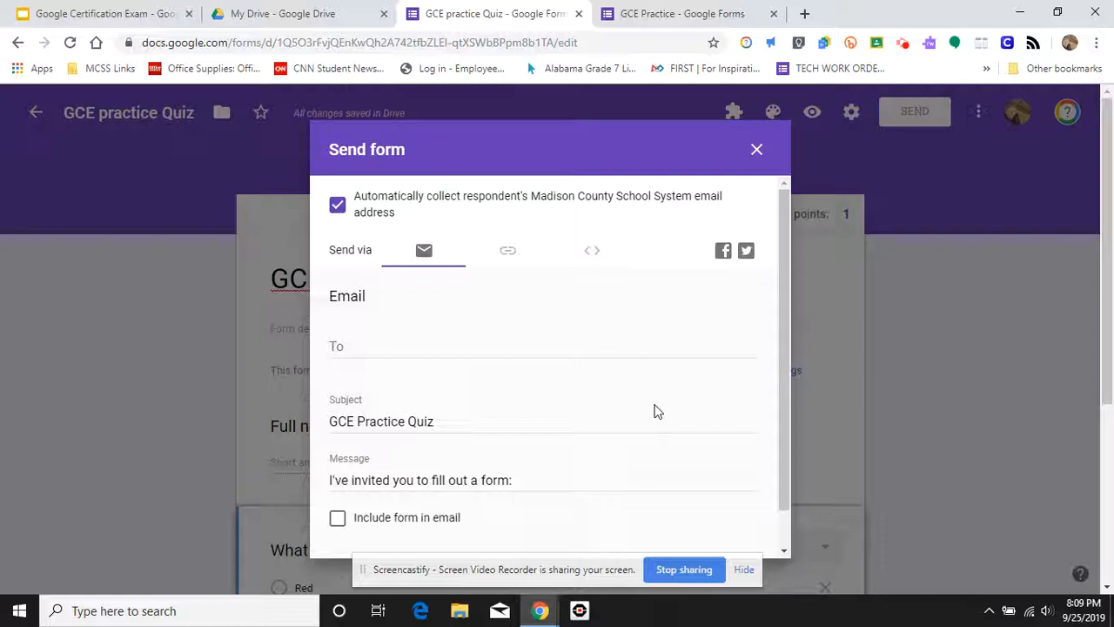
pyautogui.click(643, 341)
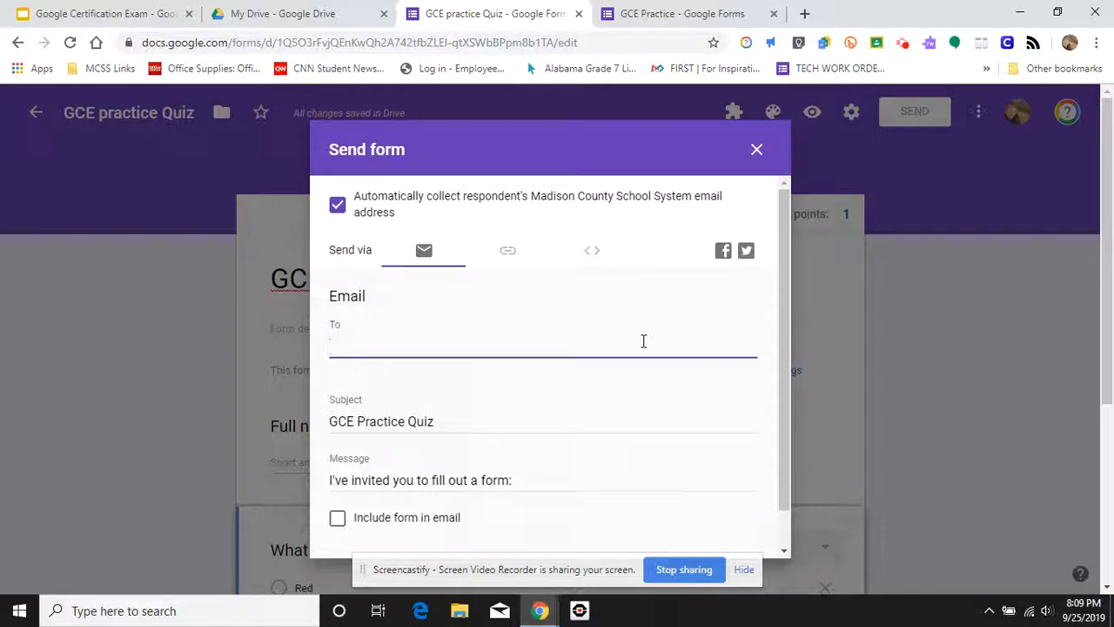
pyautogui.click(338, 520)
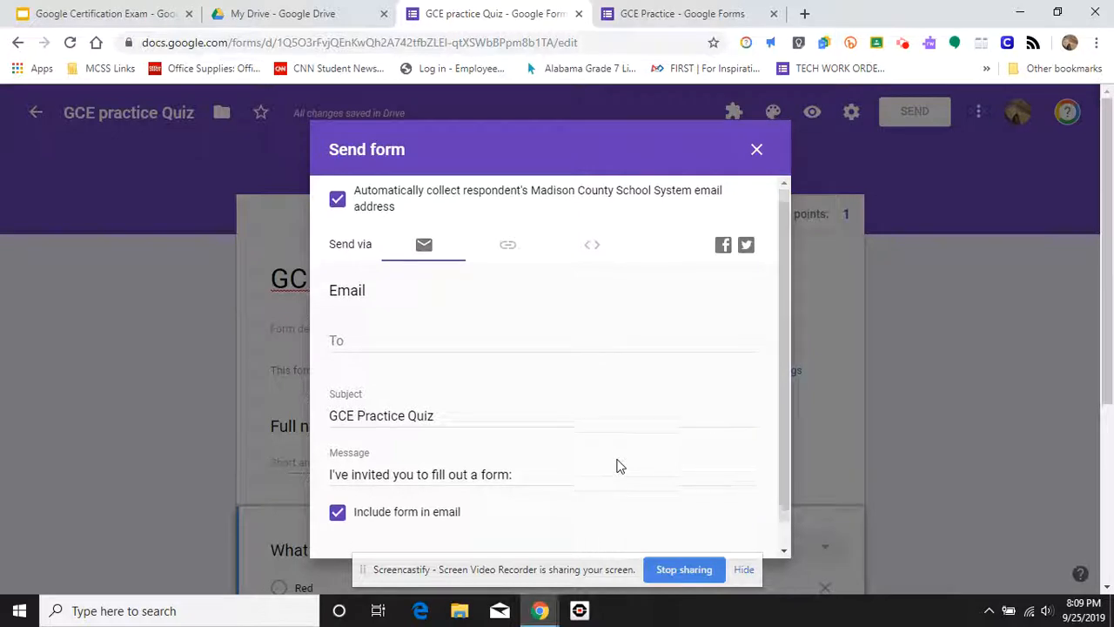
pyautogui.scroll(-1, 618, 463)
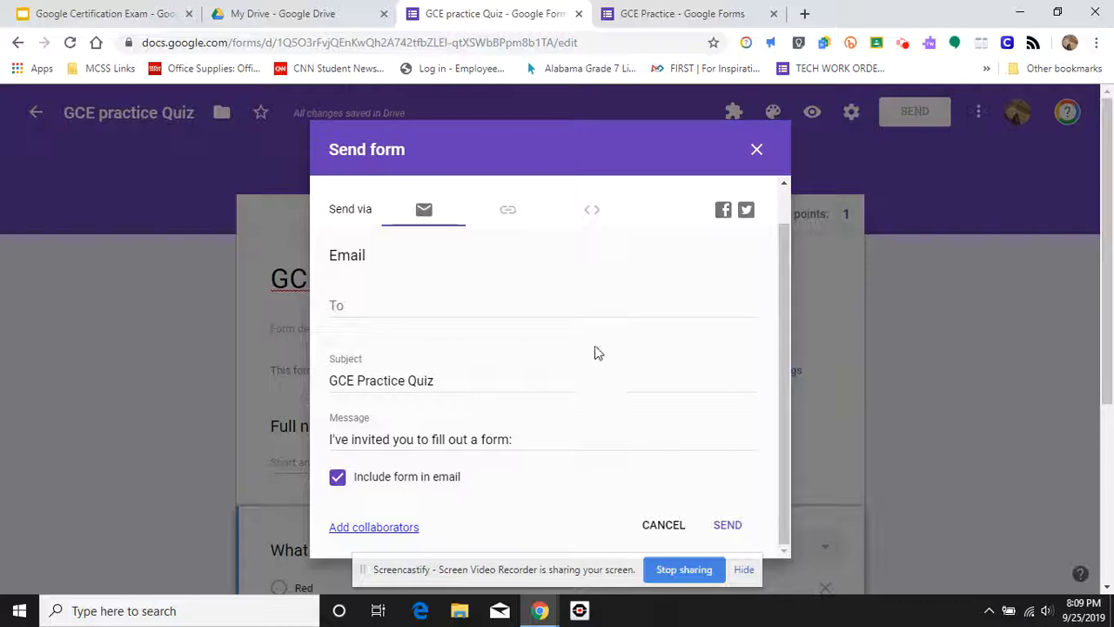
pyautogui.click(663, 525)
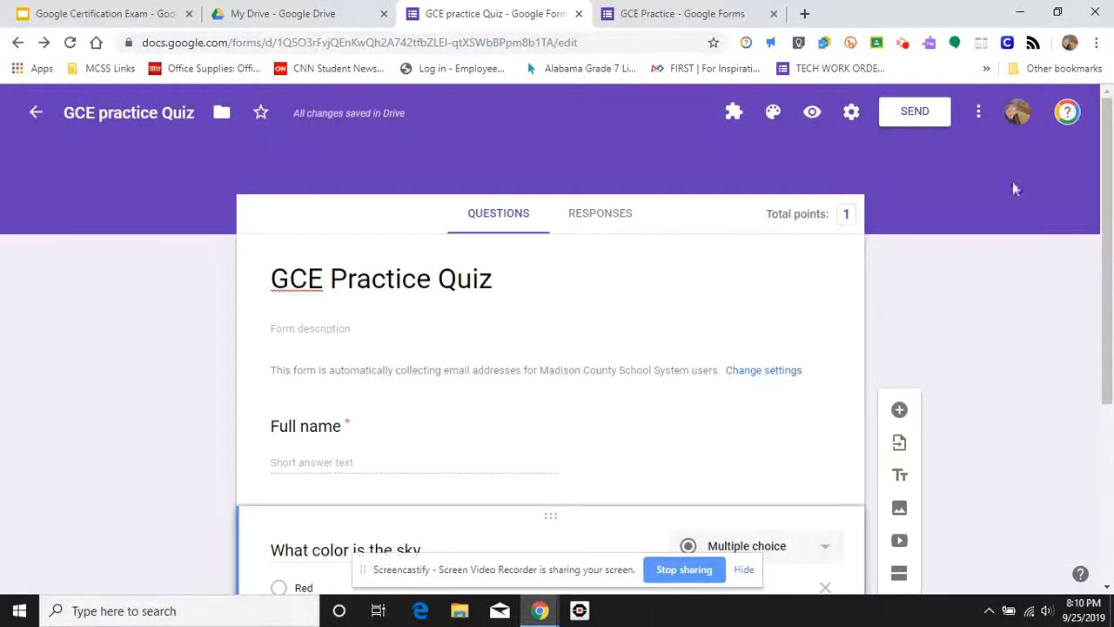
# - Examine the quiz's collaborator sharing settings, including access and invitation options, and close them
pyautogui.click(980, 117)
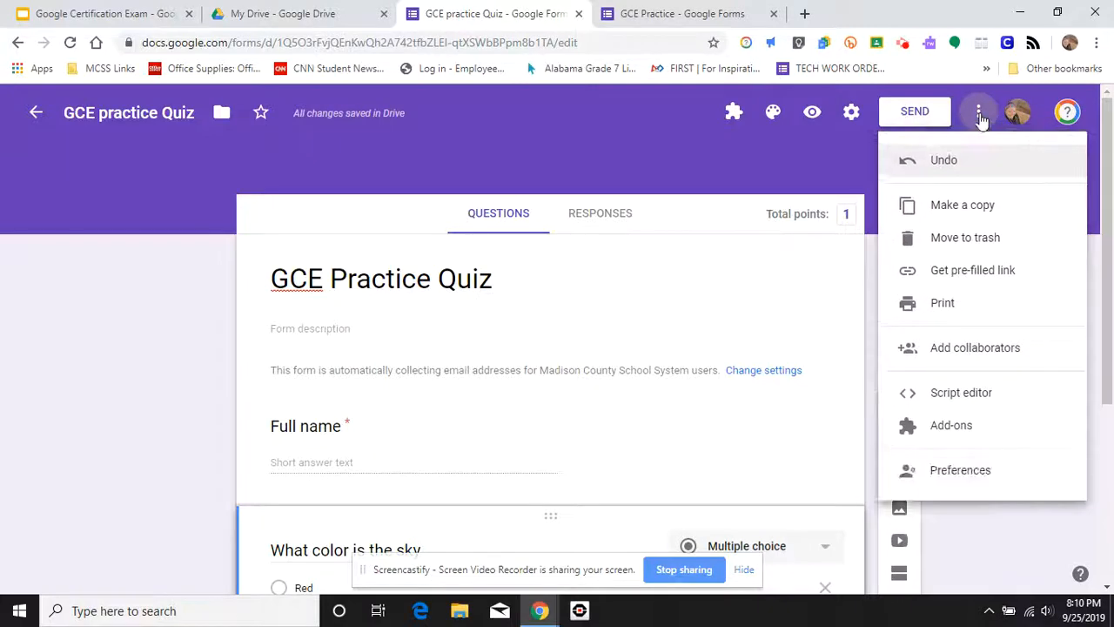
pyautogui.click(949, 352)
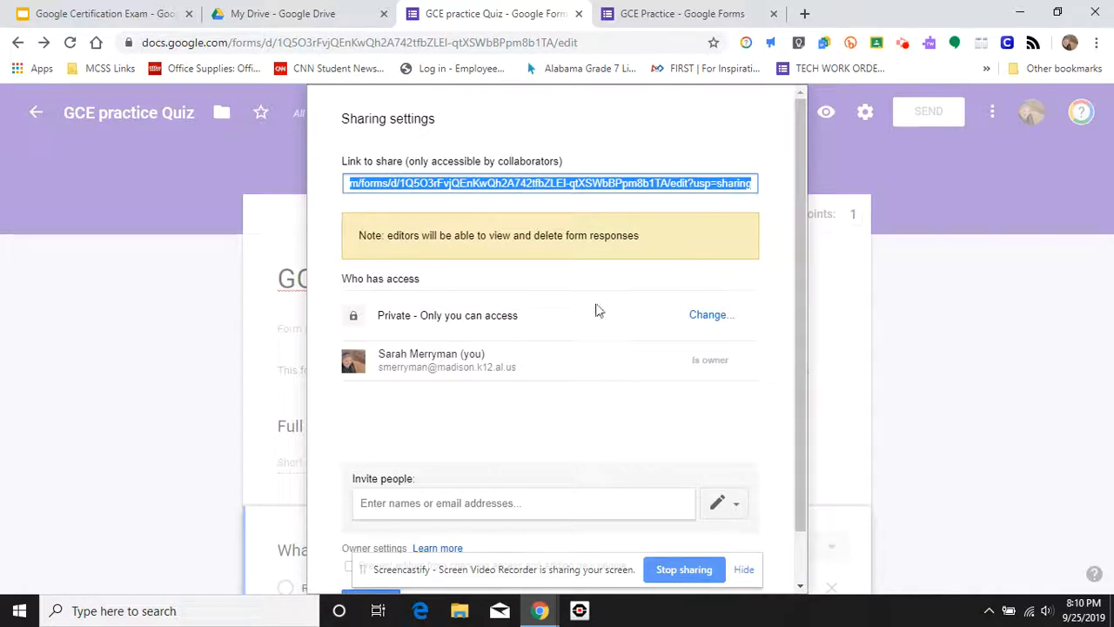
pyautogui.scroll(-1, 635, 314)
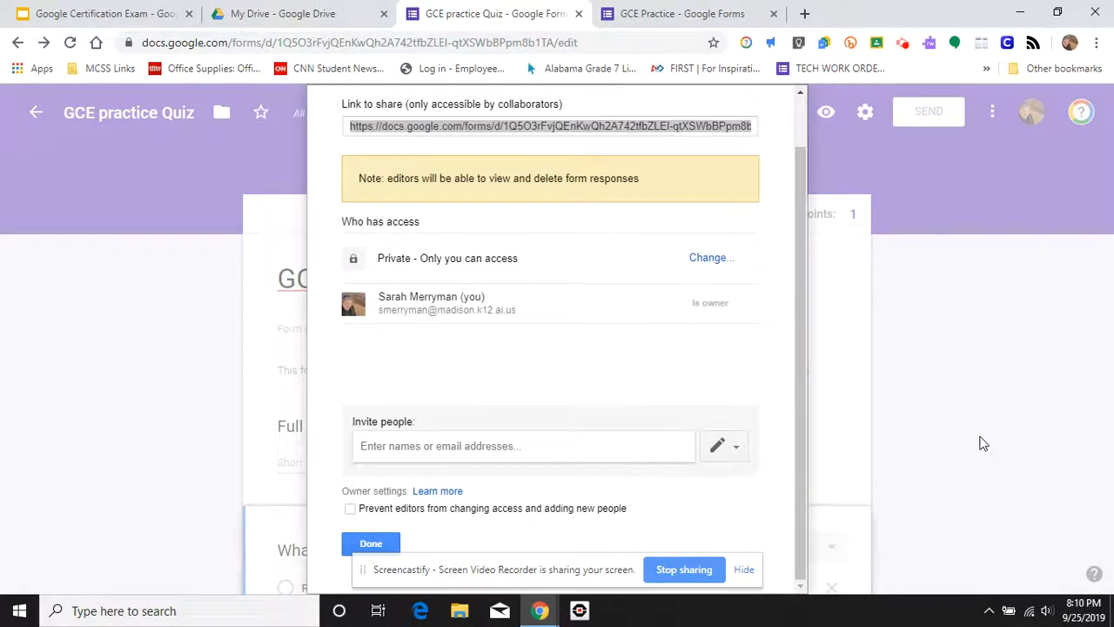
pyautogui.click(982, 443)
pyautogui.click(388, 543)
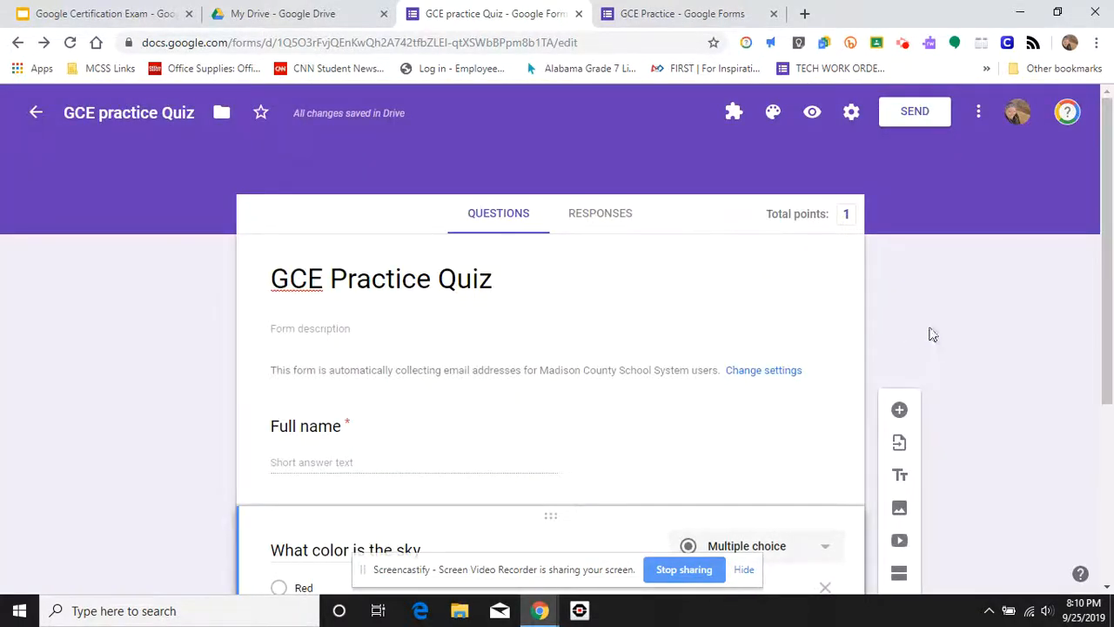